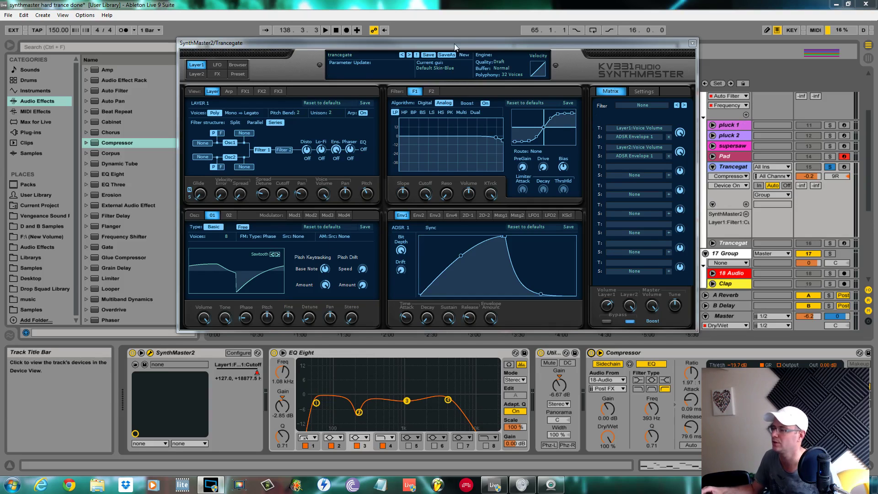
Move the Trancegate window aside, set the playback start at bar 129, then stop playback
{"action": "left_click_drag", "start_coordinate": [455, 46], "coordinate": [439, 55]}
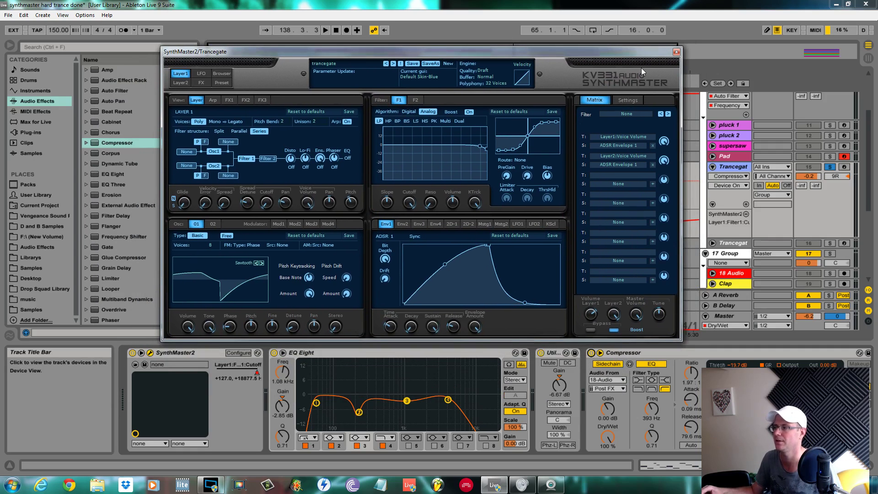
{"action": "left_click_drag", "start_coordinate": [613, 54], "coordinate": [527, 33]}
{"action": "left_click", "coordinate": [508, 179]}
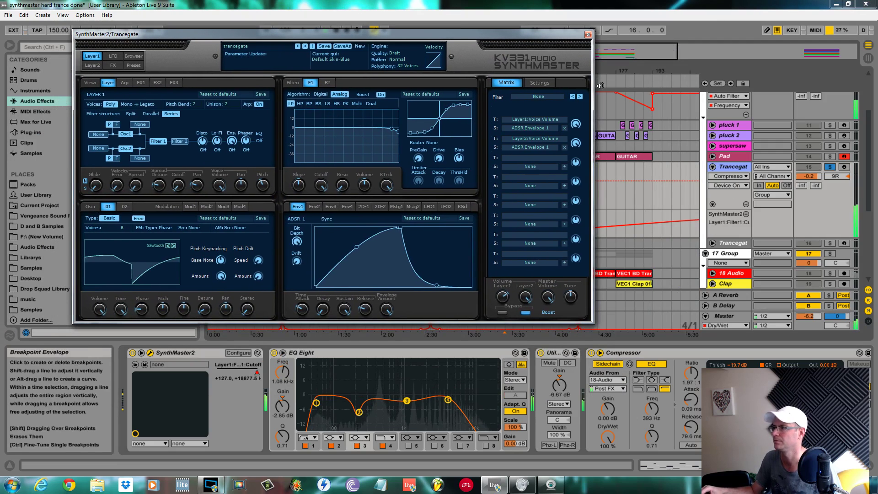
{"action": "left_click_drag", "start_coordinate": [459, 35], "coordinate": [519, 43]}
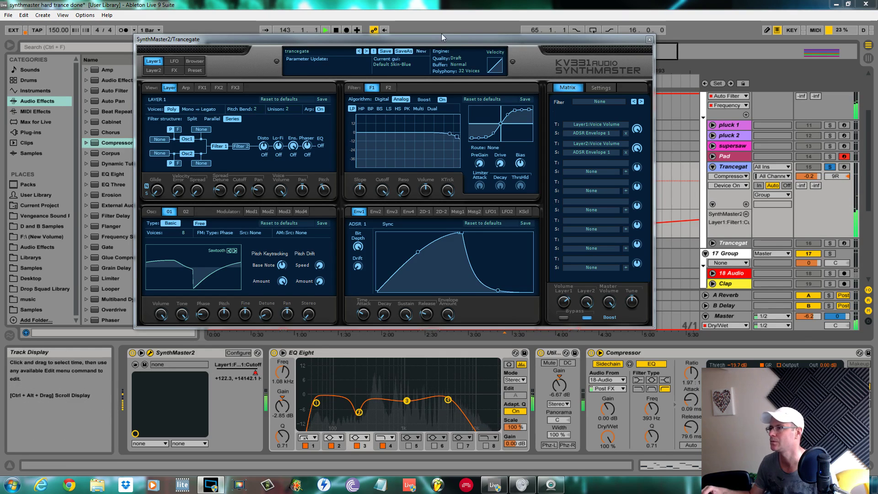
{"action": "left_click_drag", "start_coordinate": [442, 38], "coordinate": [491, 59]}
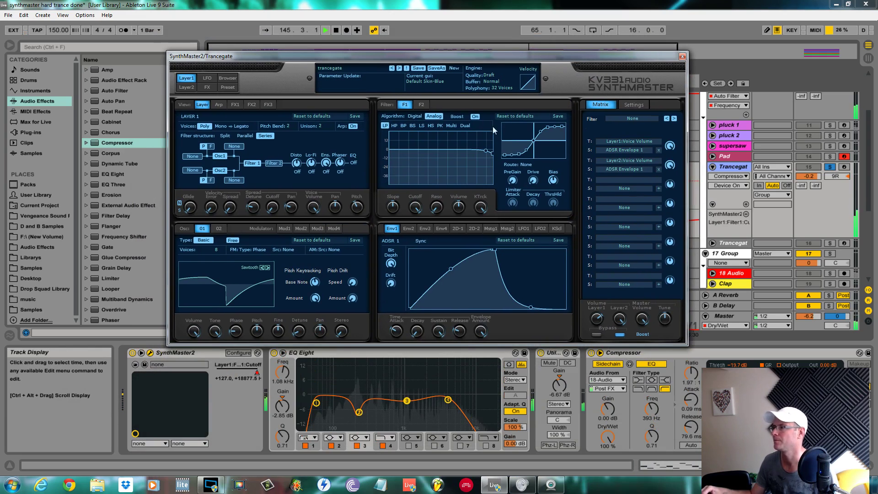
{"action": "key", "text": "space"}
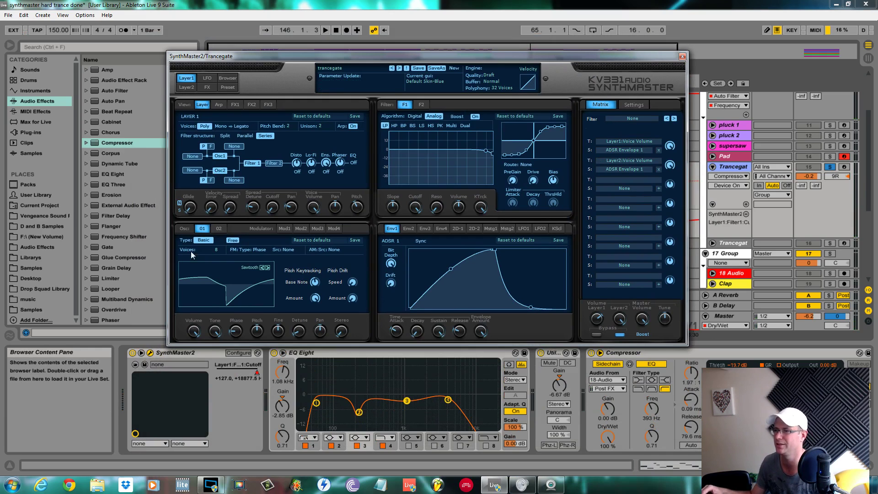
Check the Pad track's SynthMaster oscillators 2 and 1, then close the Pad window
{"action": "left_click", "coordinate": [731, 158]}
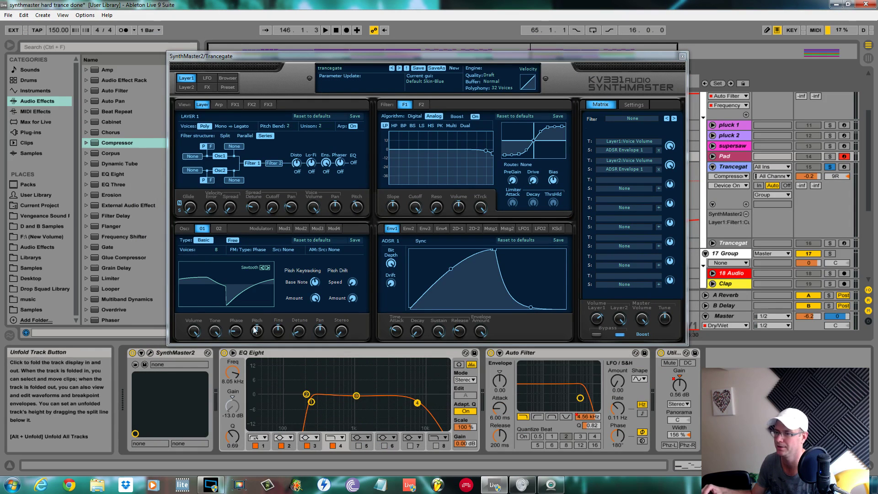
{"action": "left_click", "coordinate": [150, 353]}
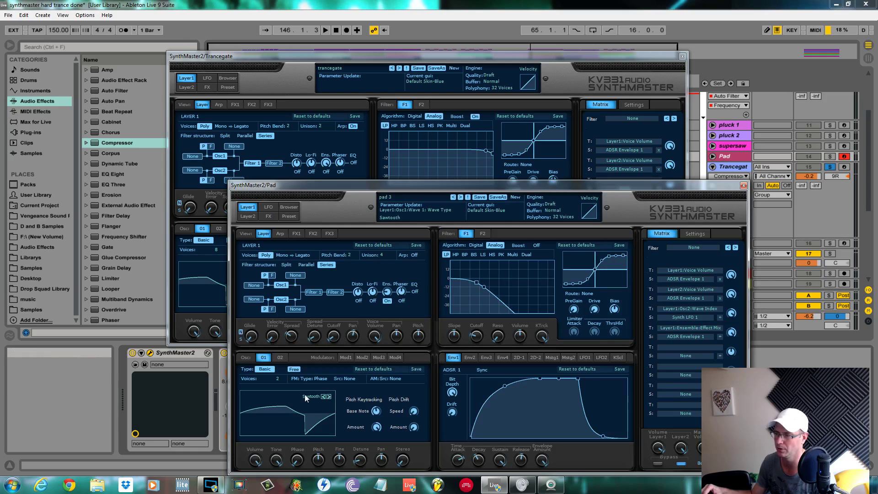
{"action": "left_click", "coordinate": [281, 359]}
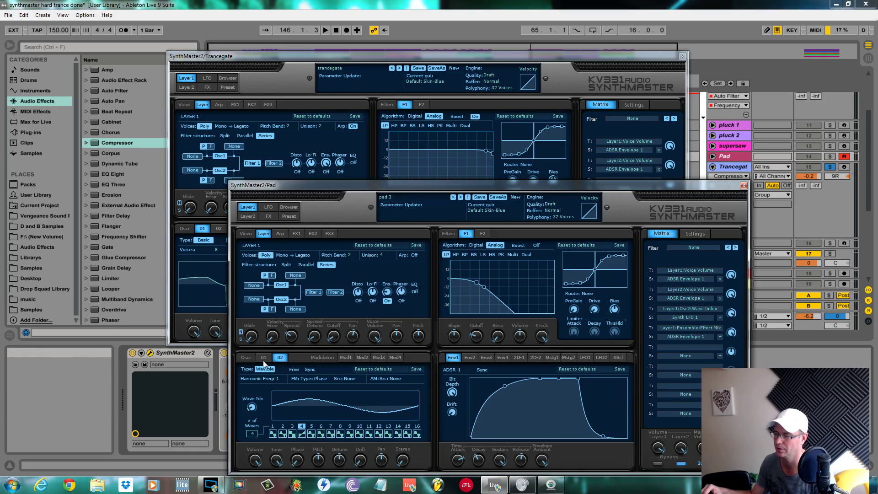
{"action": "left_click", "coordinate": [264, 361]}
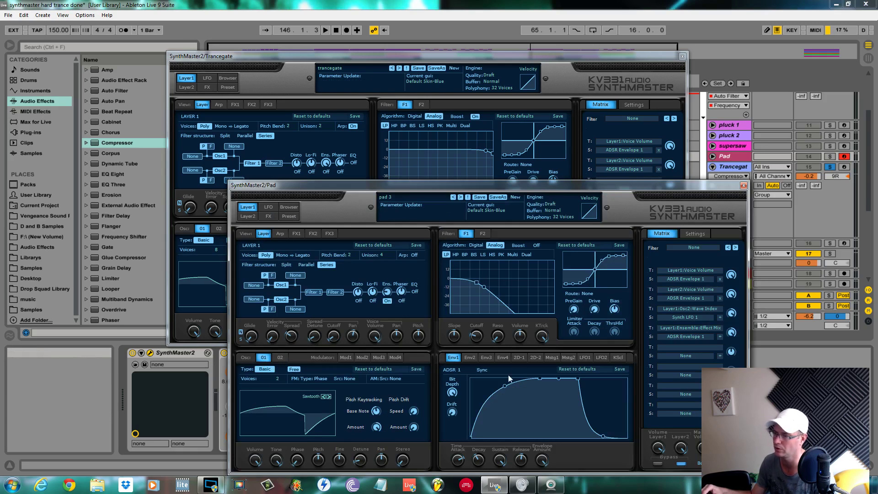
{"action": "left_click", "coordinate": [787, 195]}
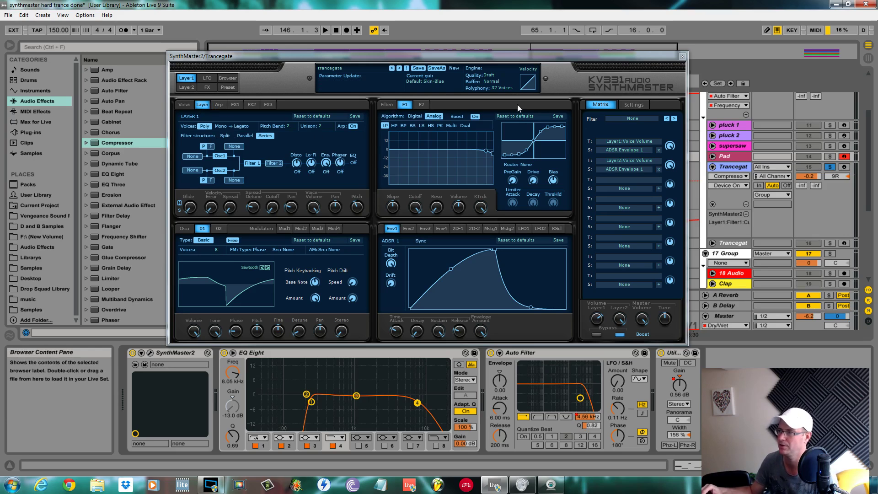
Reset the Trancegate patch to a blank preset and give oscillator 1 eight voices
{"action": "left_click_drag", "start_coordinate": [494, 56], "coordinate": [502, 43]}
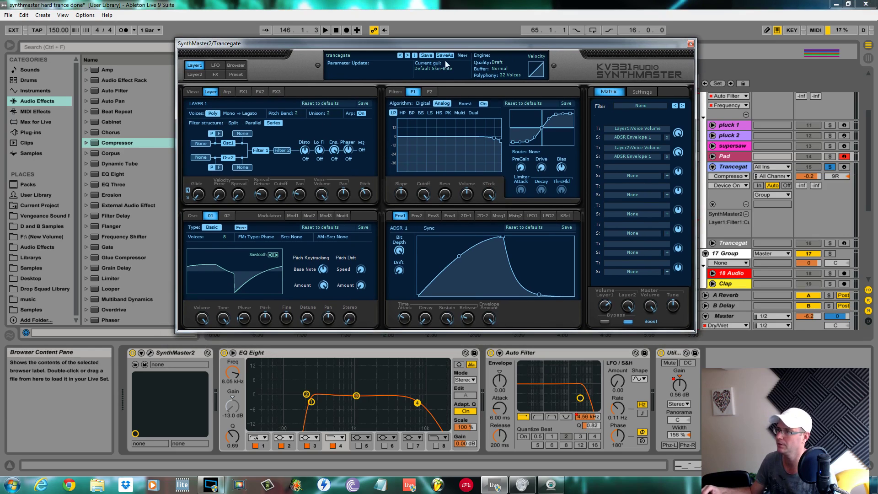
{"action": "left_click", "coordinate": [462, 54]}
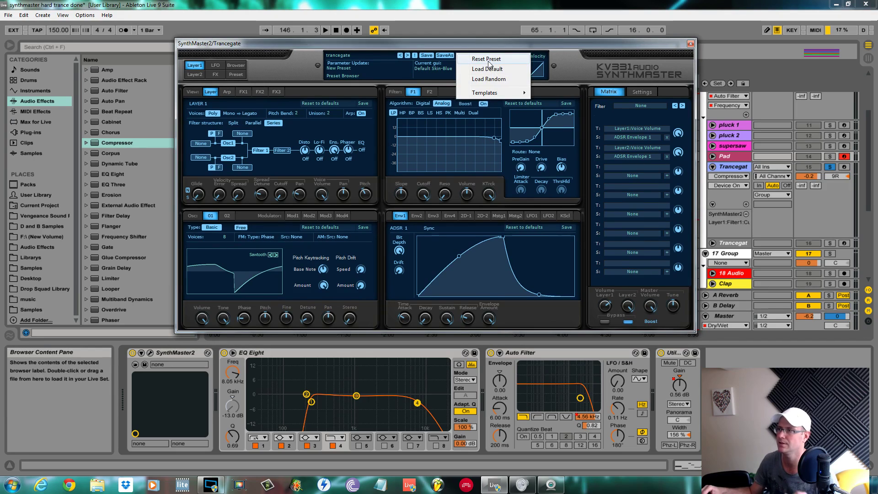
{"action": "left_click", "coordinate": [487, 59]}
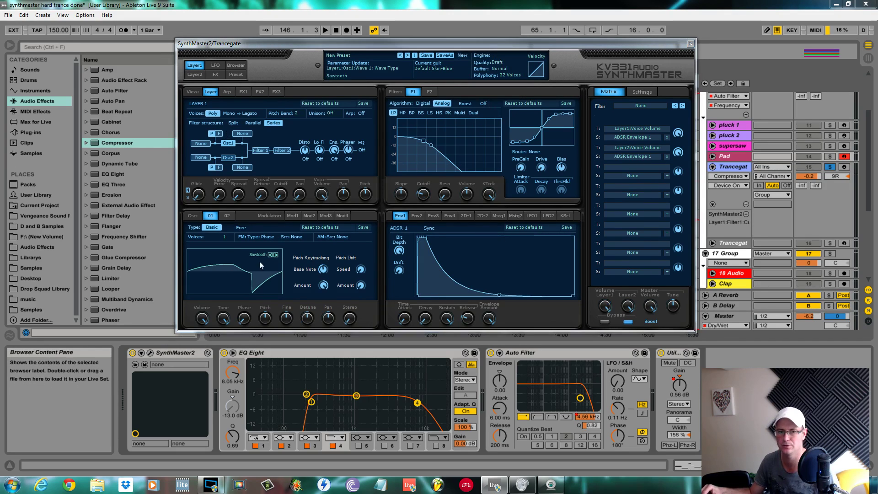
{"action": "left_click", "coordinate": [226, 239]}
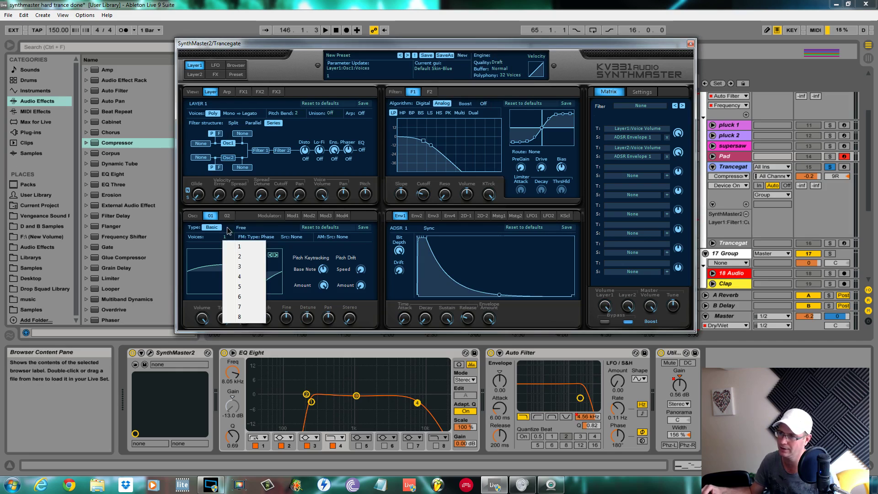
{"action": "left_click", "coordinate": [240, 320]}
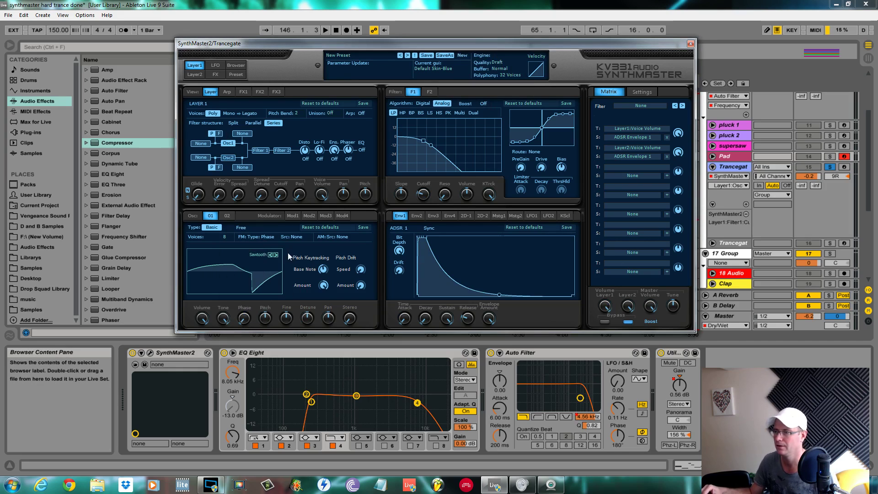
Make oscillator 1 free running, drop its pitch an octave, and shift its phase
{"action": "key", "text": "space"}
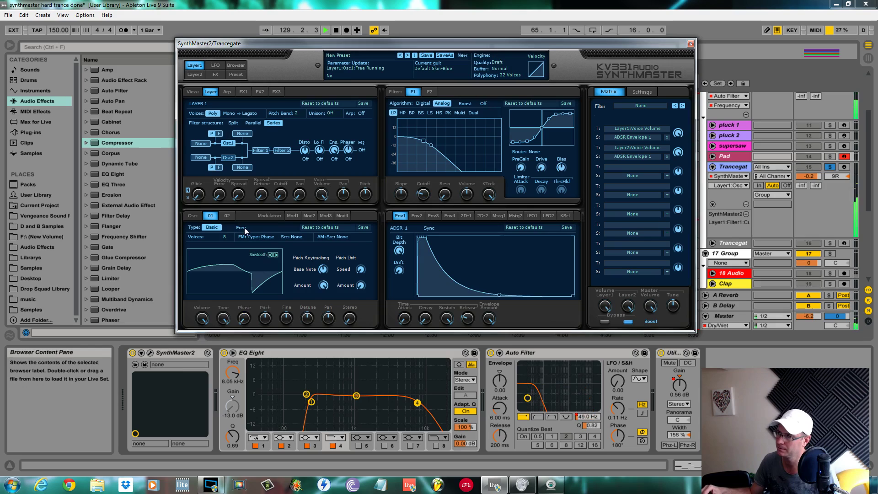
{"action": "left_click", "coordinate": [245, 228]}
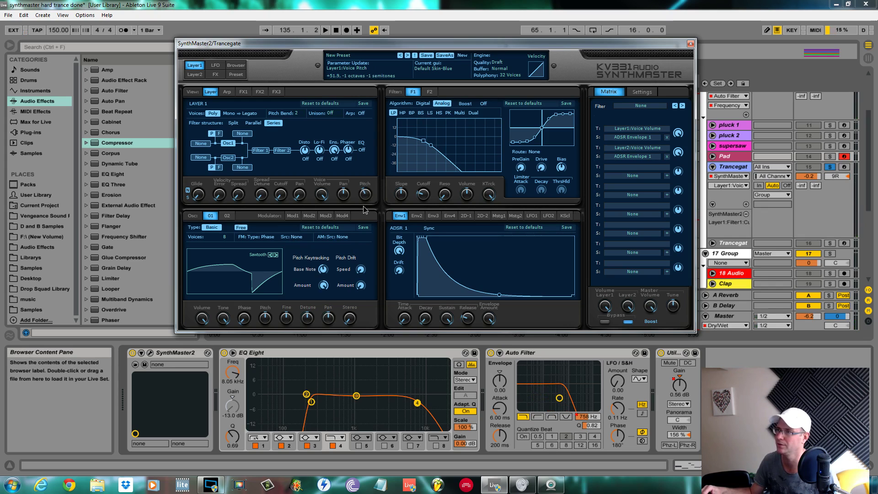
{"action": "left_click_drag", "start_coordinate": [363, 205], "coordinate": [381, 201]}
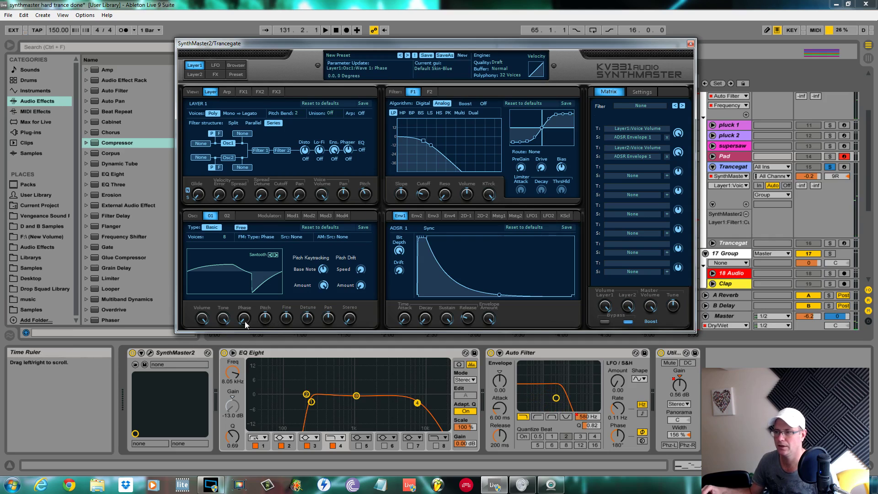
{"action": "left_click_drag", "start_coordinate": [246, 320], "coordinate": [244, 299]}
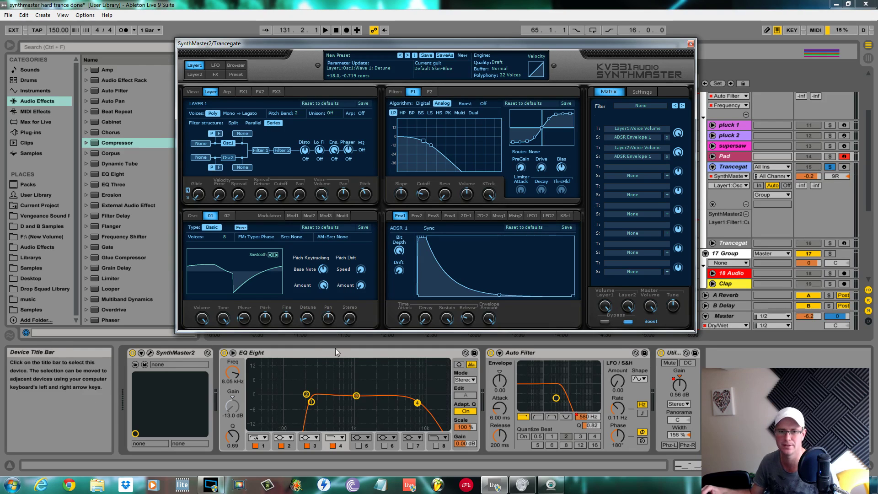
{"action": "key", "text": "space"}
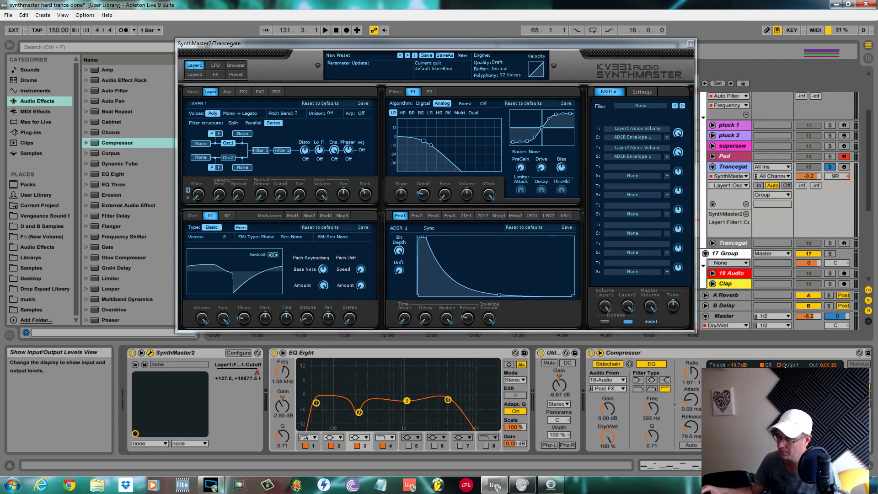
Disable the Trancegate track's compressor and turn on the filter Boost while auditioning
{"action": "left_click", "coordinate": [591, 353]}
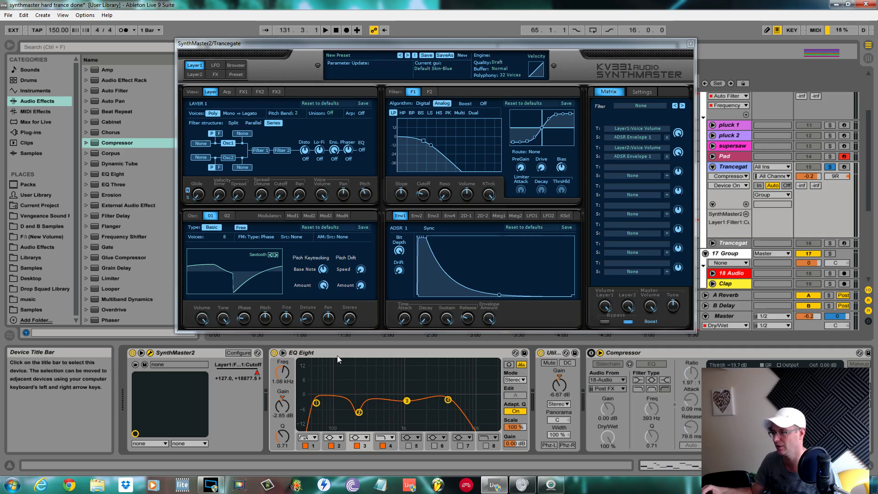
{"action": "key", "text": "space"}
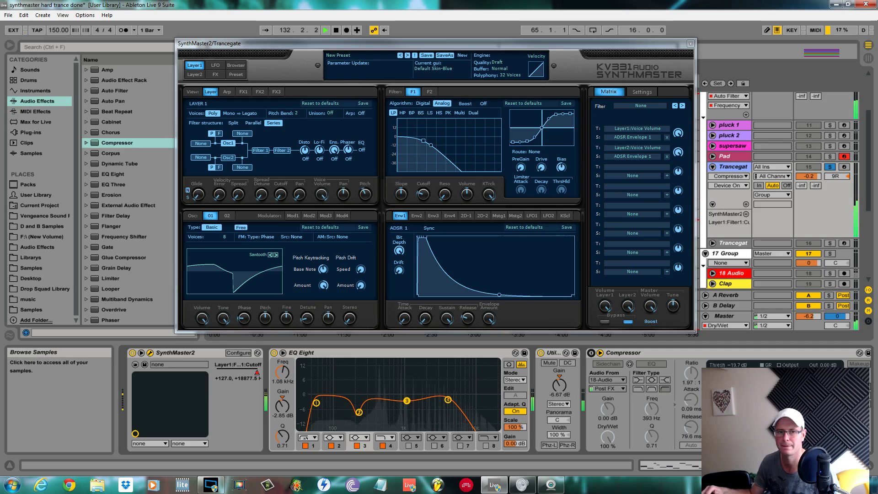
{"action": "key", "text": "space"}
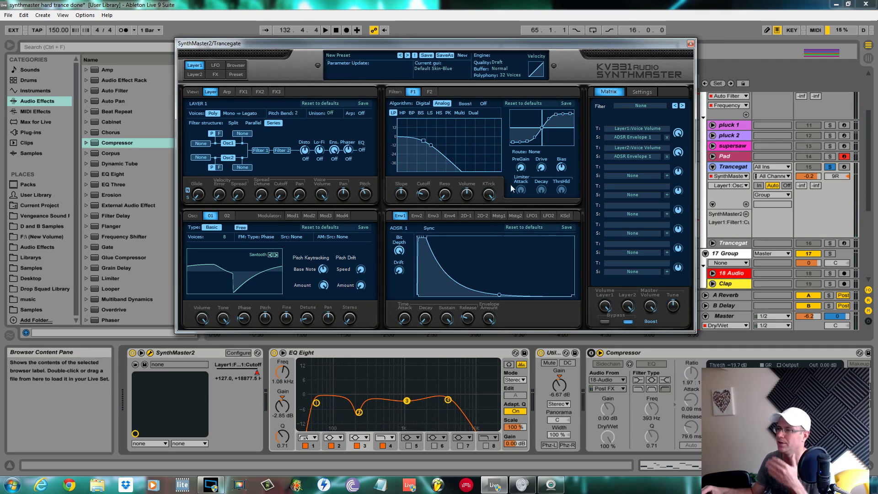
{"action": "key", "text": "space"}
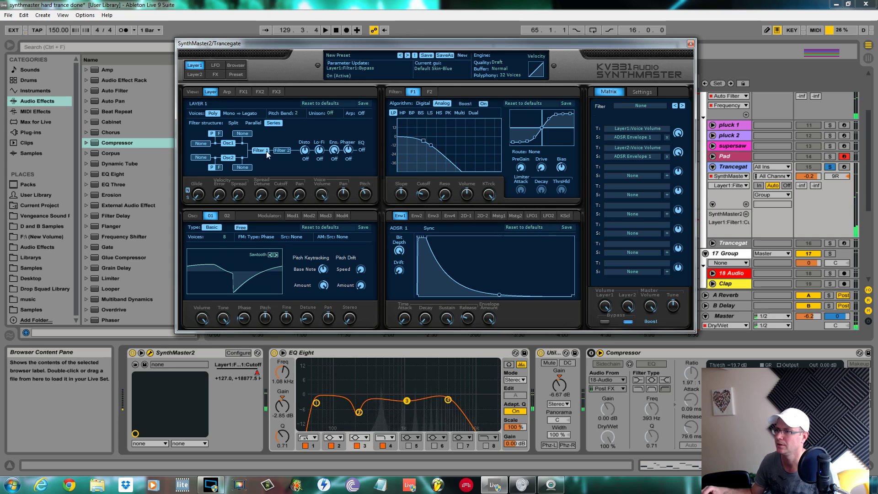
{"action": "left_click", "coordinate": [483, 103]}
{"action": "key", "text": "space"}
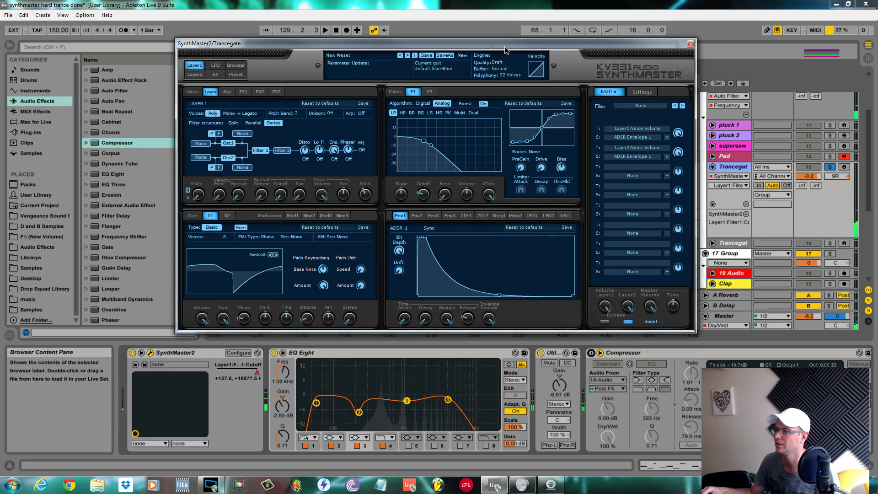
Raise the filter cutoff, then make it follow its recorded automation again
{"action": "left_click_drag", "start_coordinate": [505, 45], "coordinate": [537, 257]}
{"action": "key", "text": "space"}
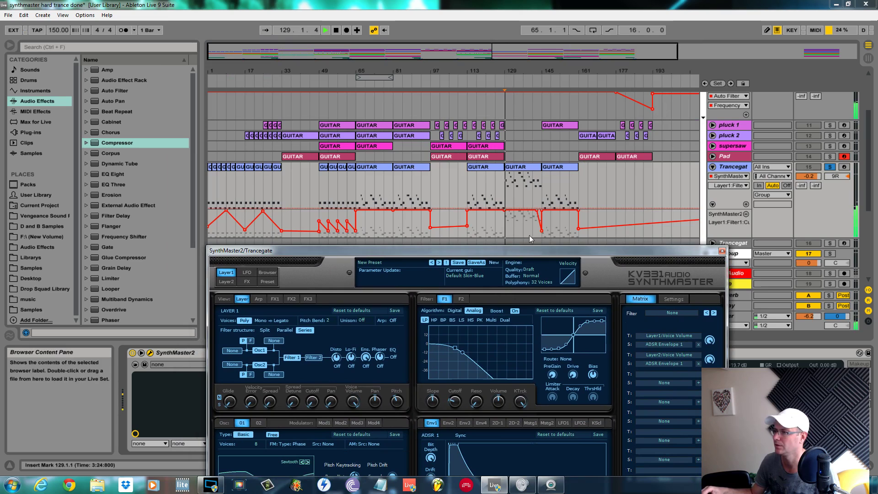
{"action": "left_click_drag", "start_coordinate": [454, 401], "coordinate": [457, 378]}
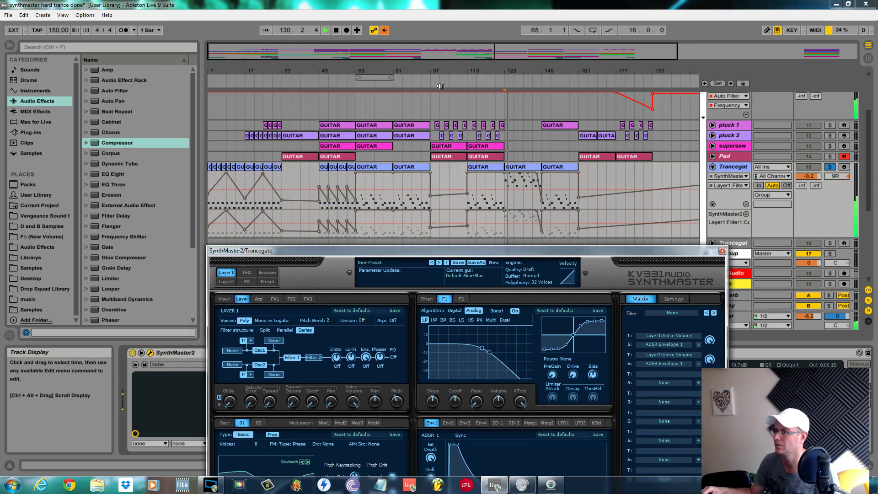
{"action": "left_click", "coordinate": [384, 30]}
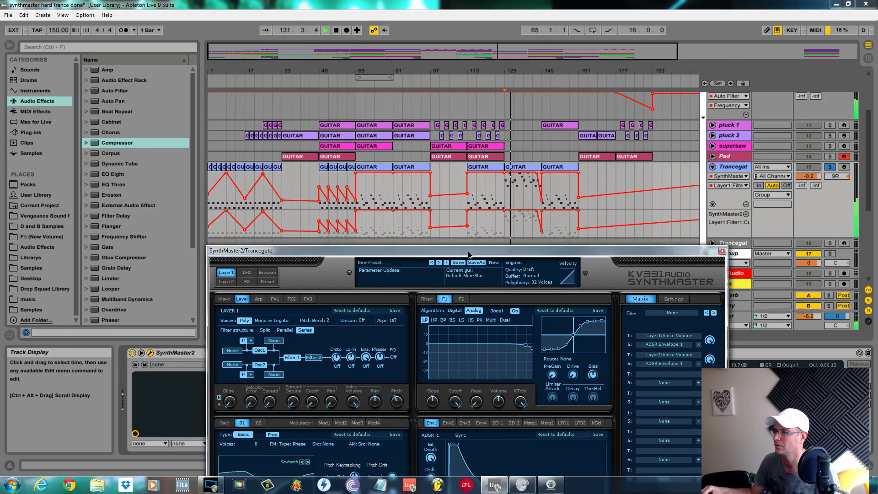
{"action": "left_click_drag", "start_coordinate": [467, 252], "coordinate": [470, 64]}
{"action": "key", "text": "space"}
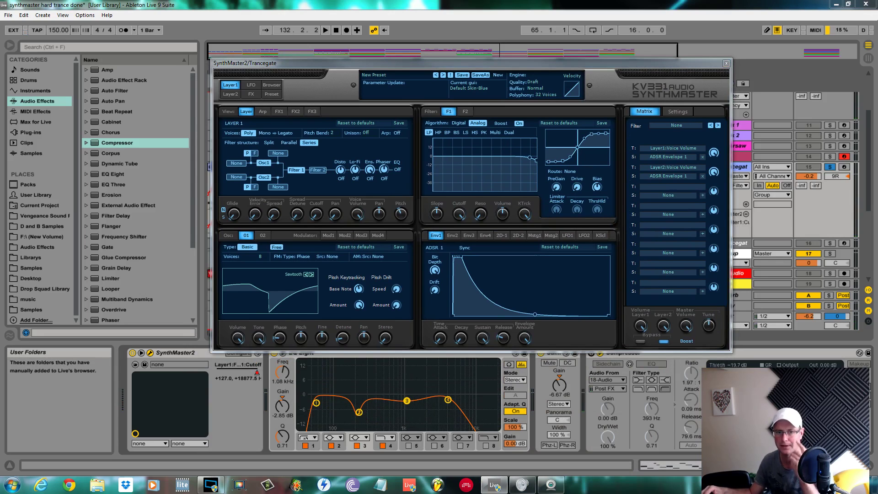
Switch oscillator 1 from sawtooth to pulse and lower its volume
{"action": "left_click", "coordinate": [304, 275]}
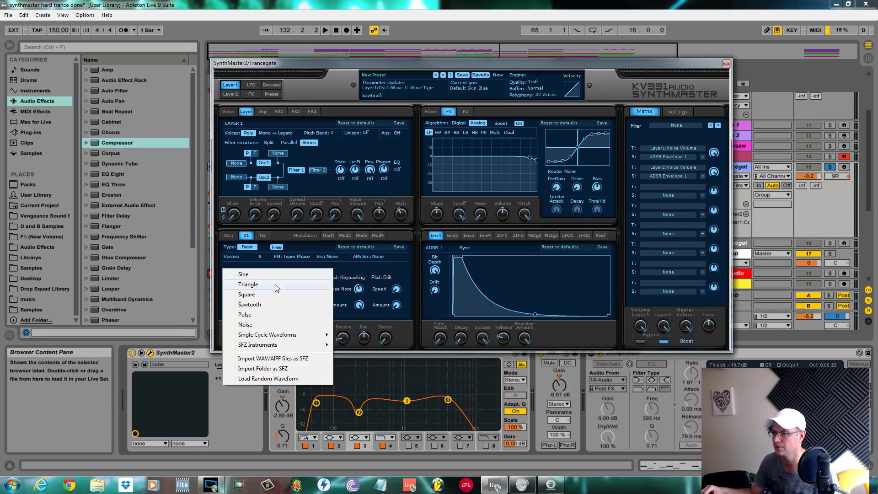
{"action": "left_click", "coordinate": [251, 315]}
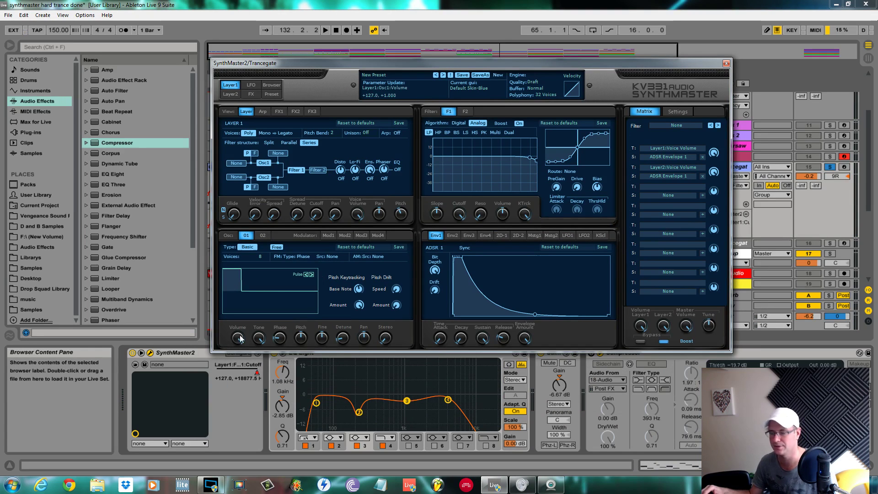
{"action": "left_click_drag", "start_coordinate": [241, 361], "coordinate": [247, 413]}
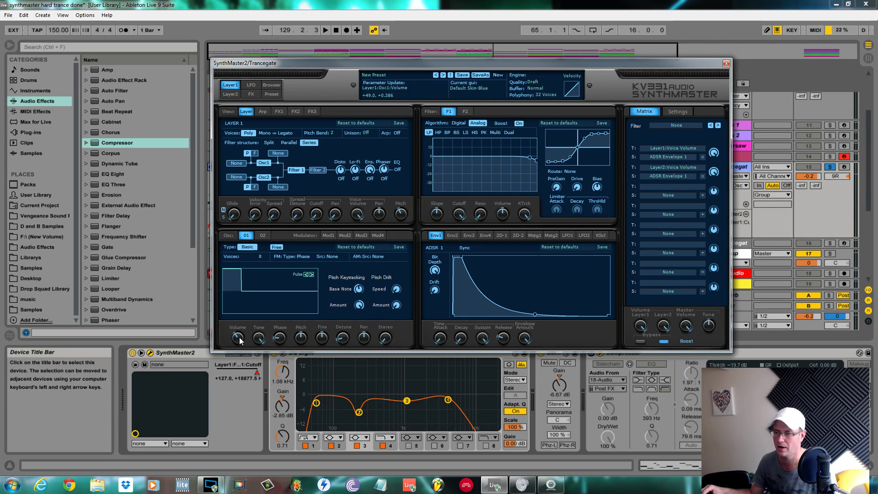
Play the patch and bring up oscillator 2's settings
{"action": "key", "text": "space"}
{"action": "scroll", "coordinate": [241, 341], "scroll_direction": "up", "scroll_amount": 2}
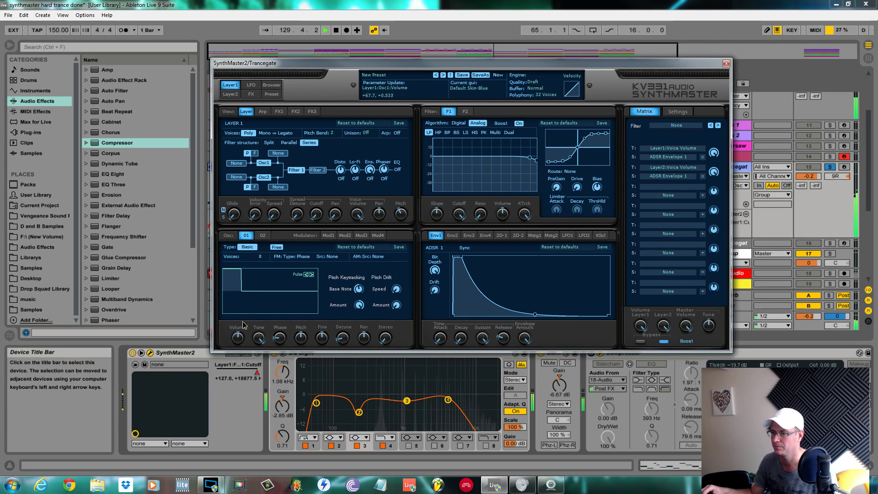
{"action": "scroll", "coordinate": [243, 339], "scroll_direction": "down", "scroll_amount": 3}
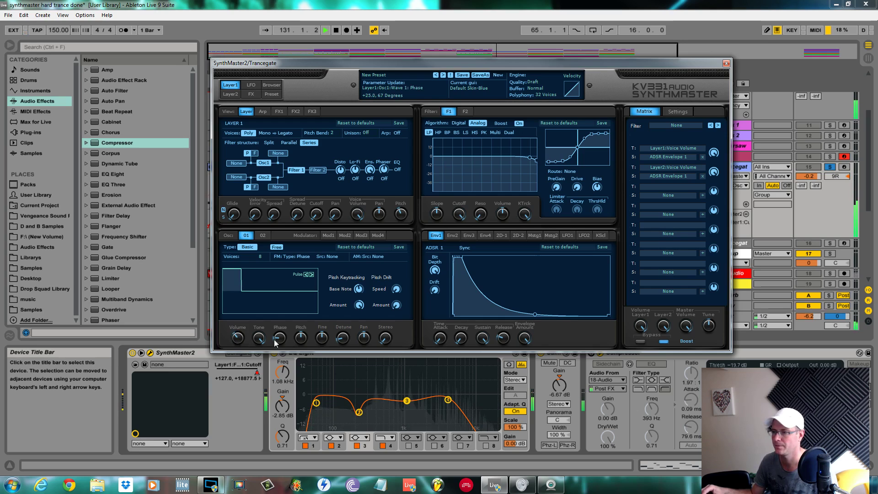
{"action": "scroll", "coordinate": [280, 338], "scroll_direction": "up", "scroll_amount": 2}
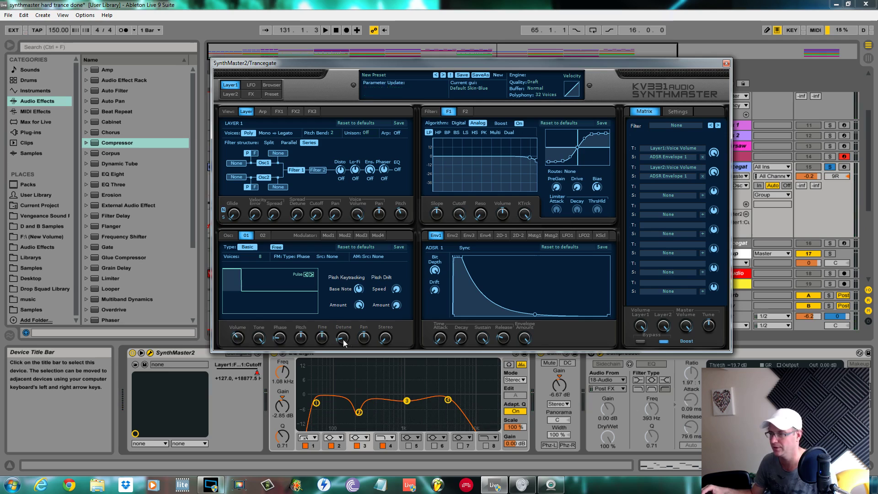
{"action": "left_click", "coordinate": [262, 236]}
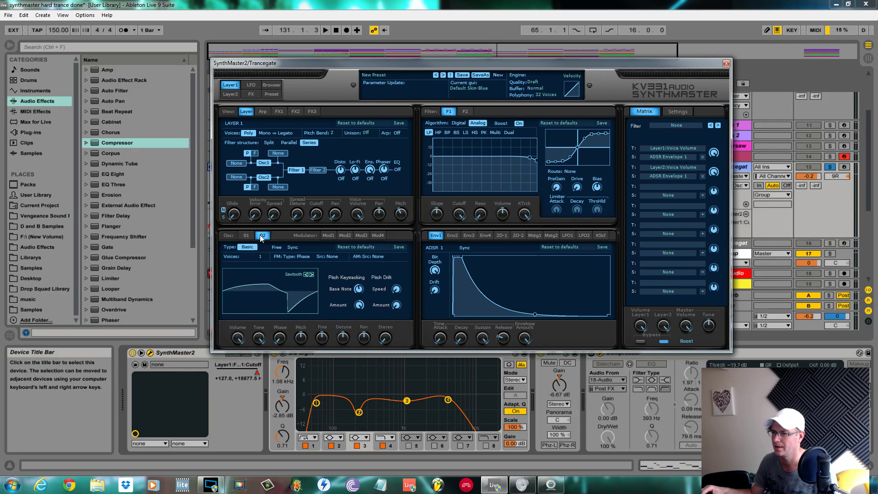
Set oscillator 1's waveform to sawtooth
{"action": "left_click", "coordinate": [249, 236]}
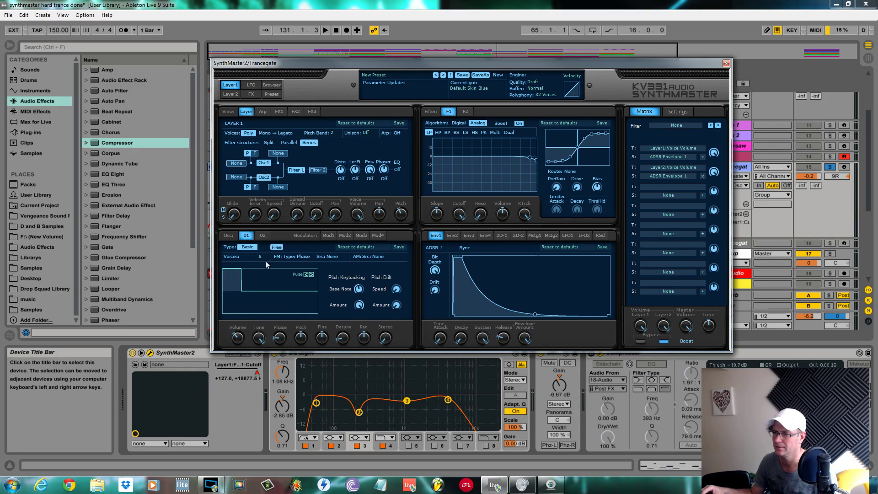
{"action": "left_click", "coordinate": [297, 274]}
{"action": "left_click", "coordinate": [298, 271]}
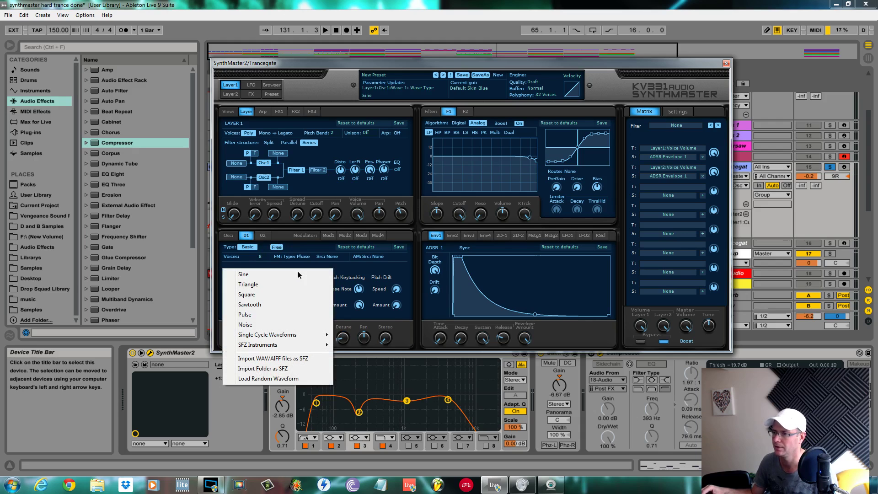
{"action": "left_click", "coordinate": [266, 304]}
Change oscillator 2's waveform to pulse
{"action": "left_click", "coordinate": [263, 236]}
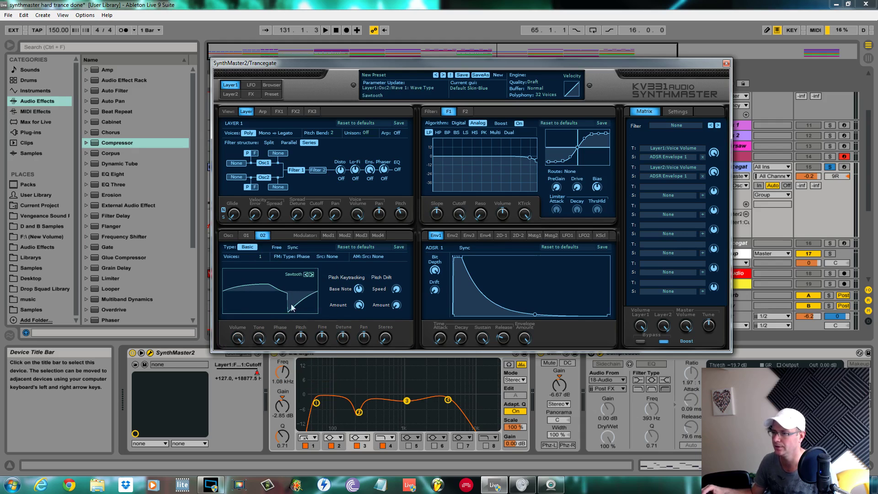
{"action": "left_click", "coordinate": [297, 274]}
{"action": "left_click", "coordinate": [274, 276]}
{"action": "left_click", "coordinate": [299, 275]}
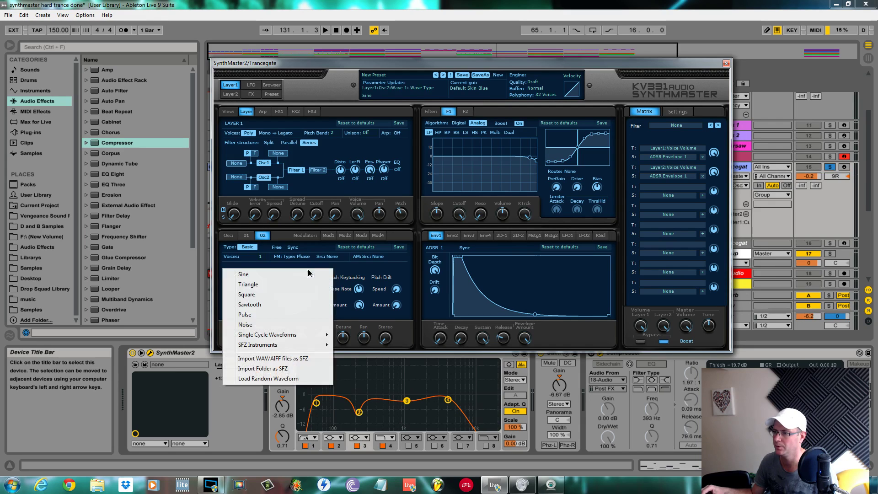
{"action": "left_click", "coordinate": [255, 316]}
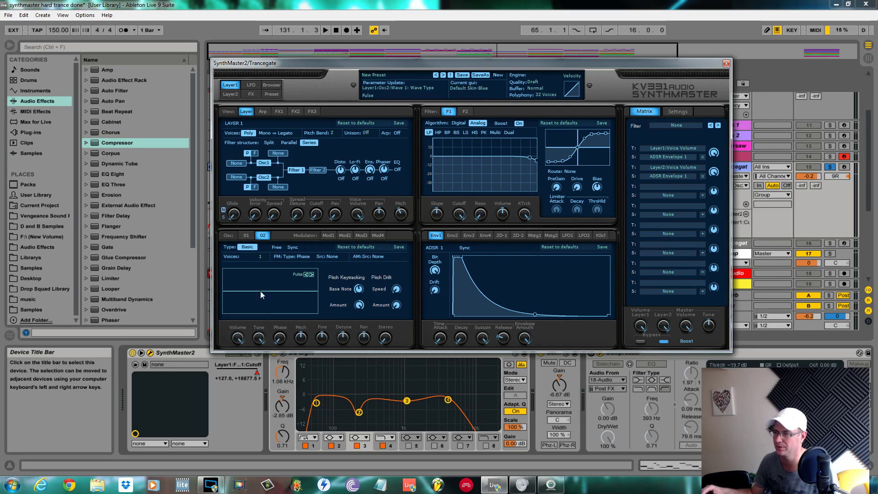
{"action": "left_click", "coordinate": [247, 236]}
{"action": "left_click", "coordinate": [263, 236]}
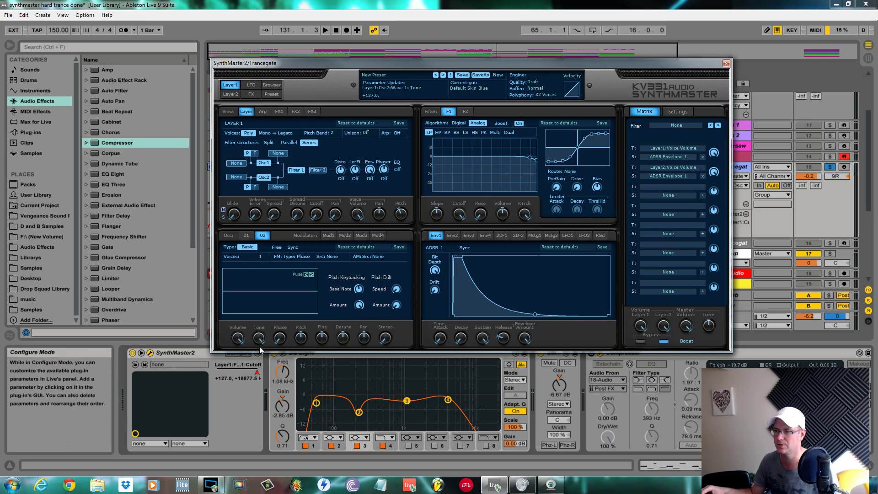
Shift oscillator 2's phase to about 39 degrees, give it 5 voices, and play
{"action": "left_click_drag", "start_coordinate": [279, 339], "coordinate": [277, 327]}
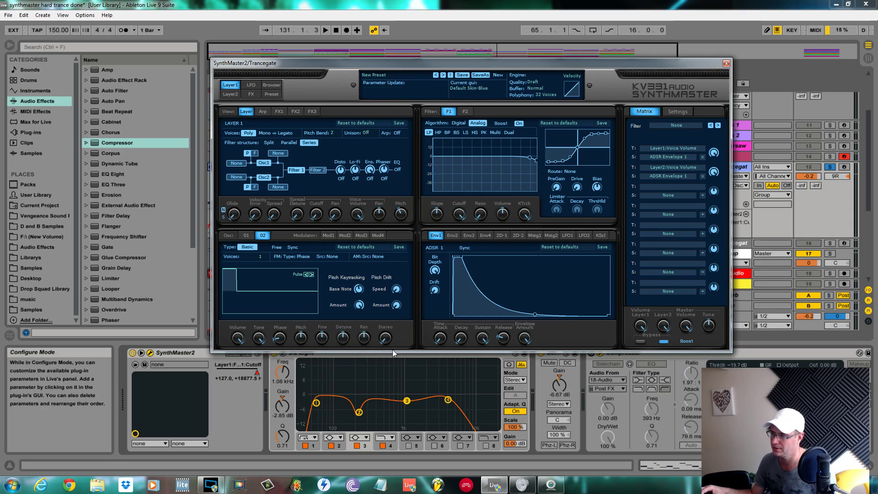
{"action": "left_click", "coordinate": [276, 258]}
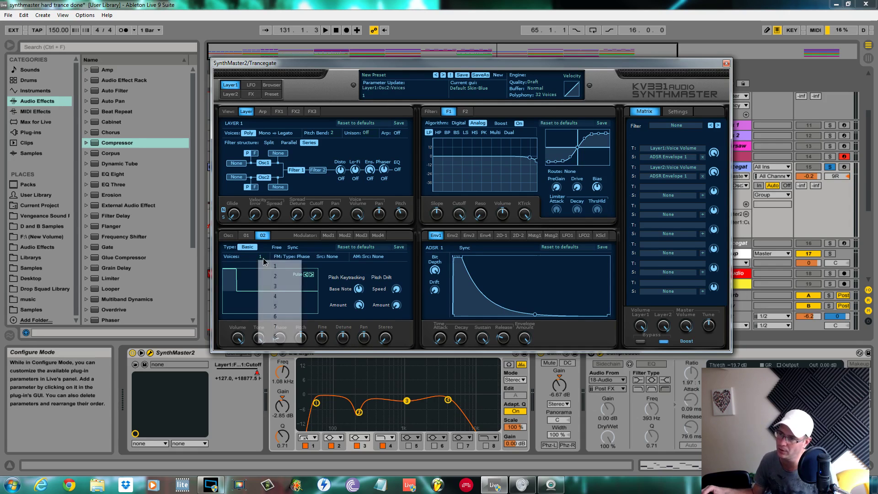
{"action": "left_click", "coordinate": [279, 306]}
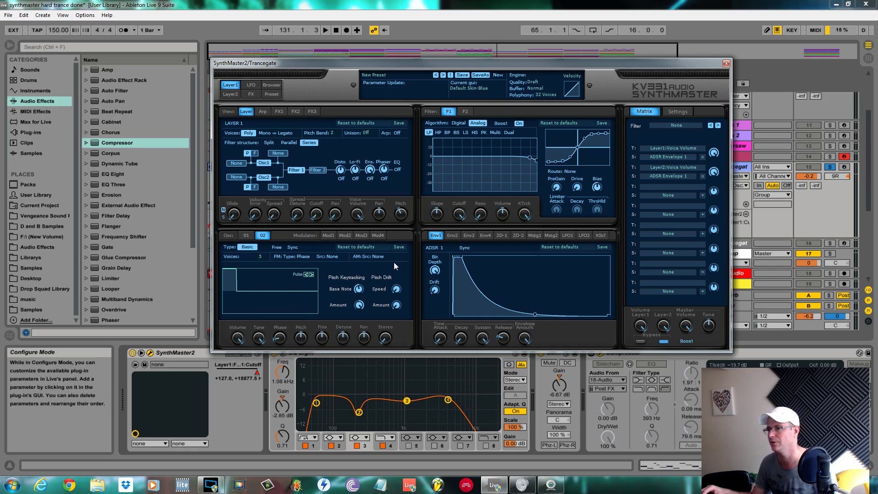
{"action": "key", "text": "space"}
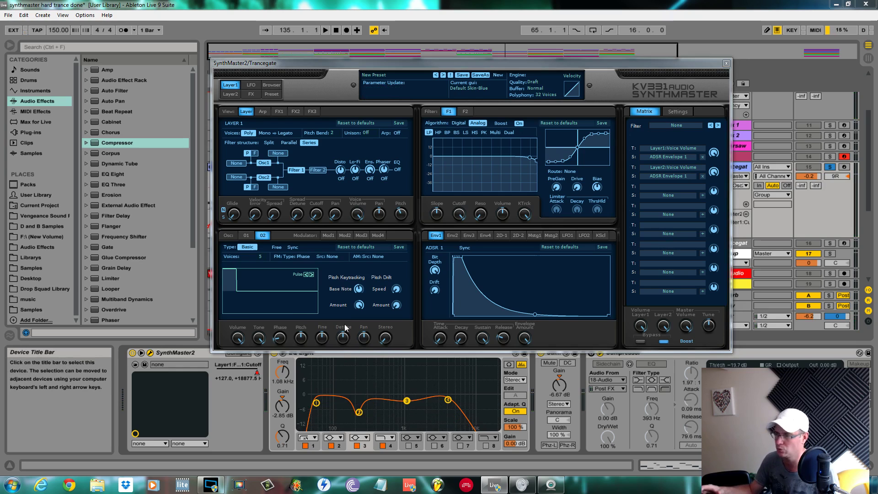
{"action": "key", "text": "space"}
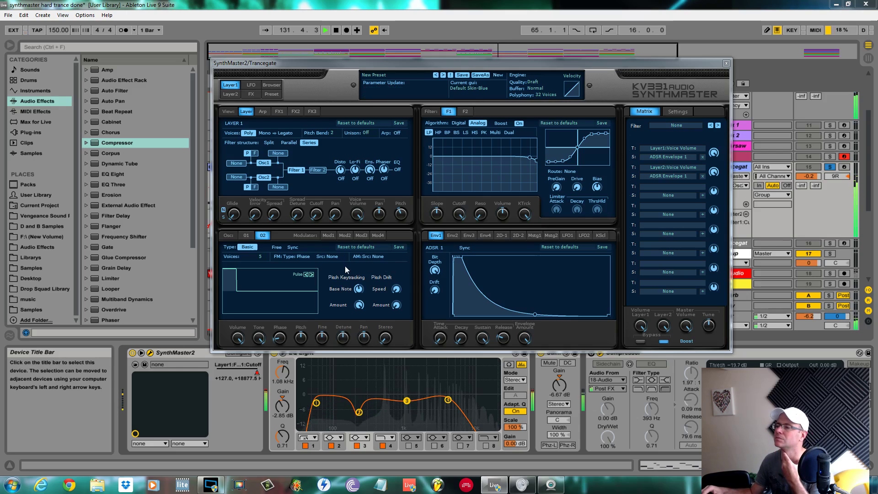
Stop playback, view the arrangement, and reopen the Trancegate plugin higher on screen
{"action": "key", "text": "space"}
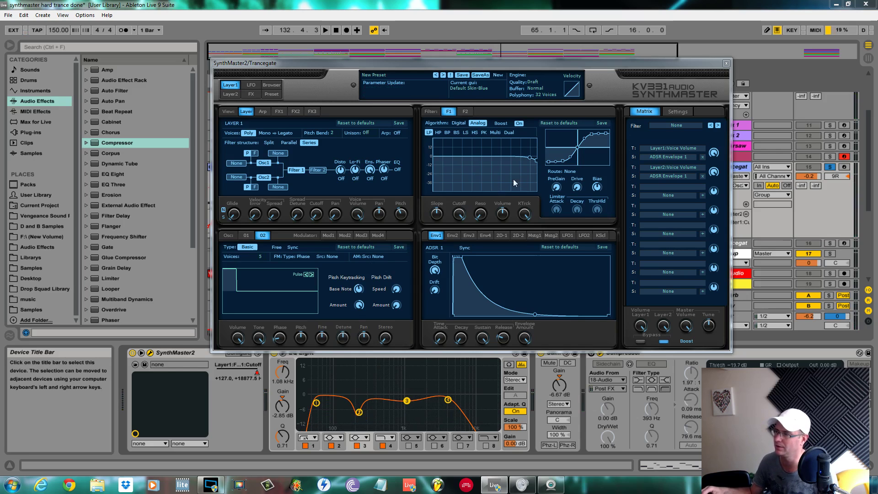
{"action": "key", "text": "ctrl+alt+p"}
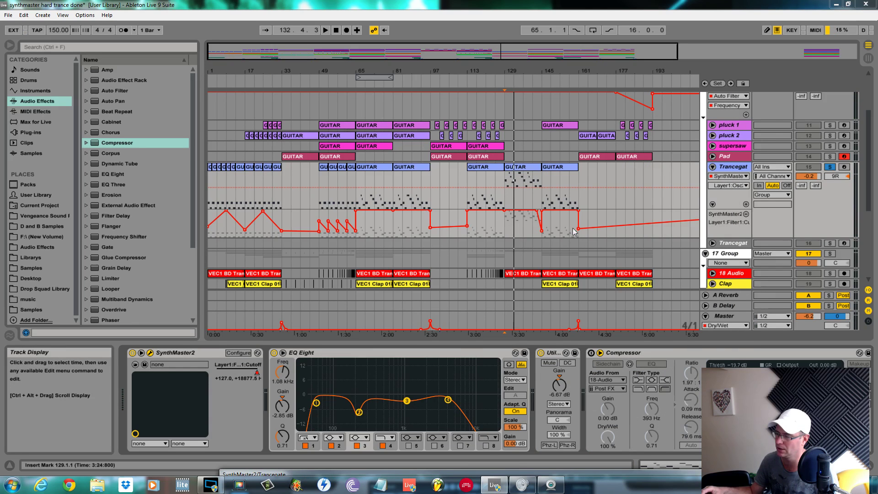
{"action": "key", "text": "ctrl+alt+p"}
{"action": "left_click_drag", "start_coordinate": [458, 169], "coordinate": [482, 71]}
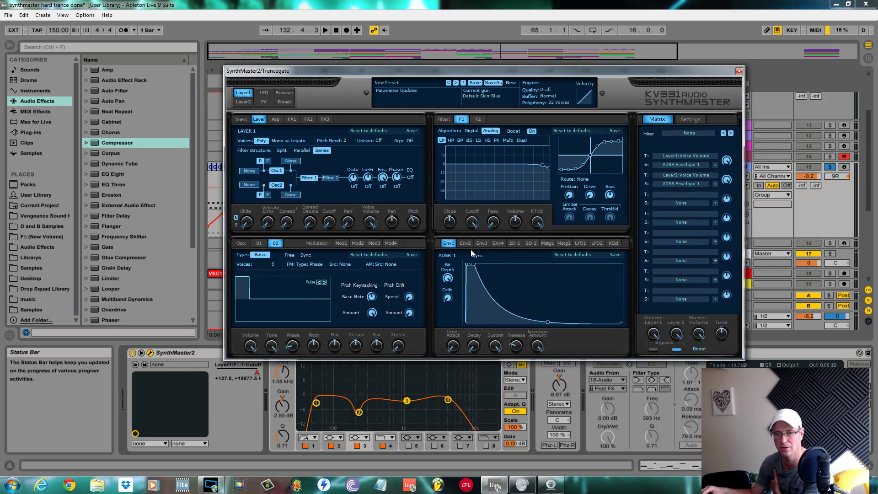
Re-enable arrangement automation and slightly bend the filter curve's slope
{"action": "scroll", "coordinate": [473, 224], "scroll_direction": "down", "scroll_amount": 1}
{"action": "scroll", "coordinate": [474, 225], "scroll_direction": "up", "scroll_amount": 1}
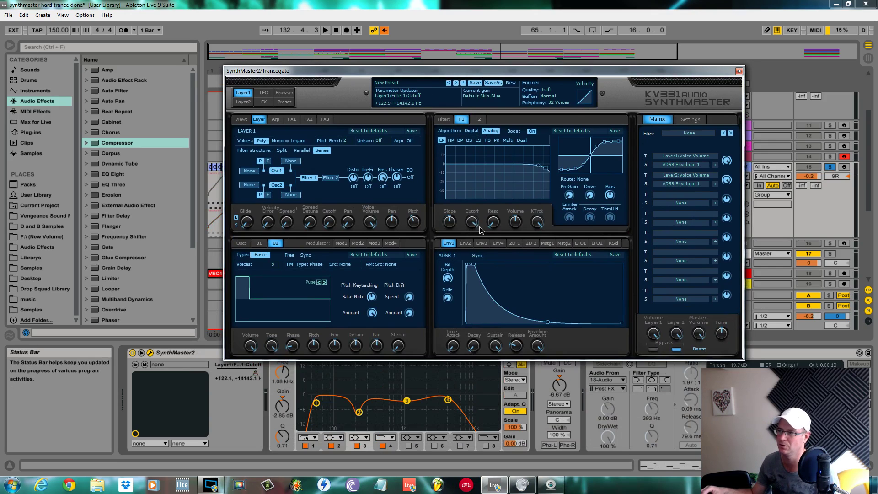
{"action": "left_click", "coordinate": [387, 31]}
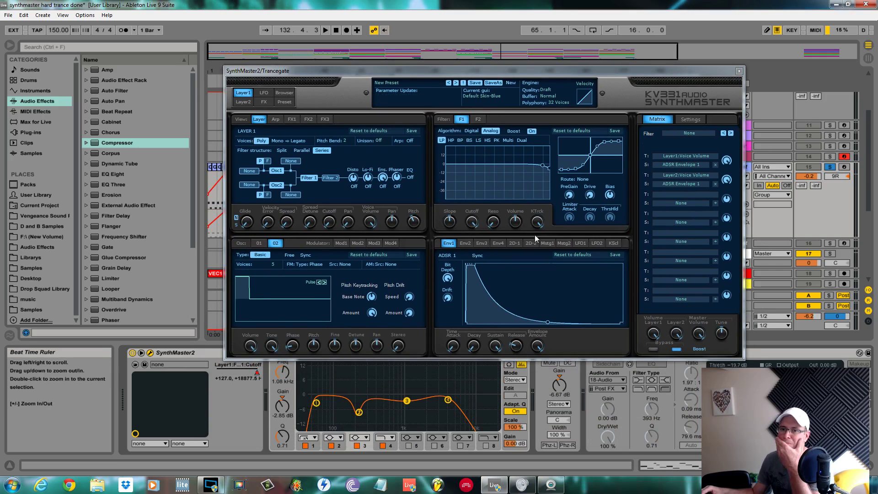
{"action": "scroll", "coordinate": [594, 150], "scroll_direction": "up", "scroll_amount": 2}
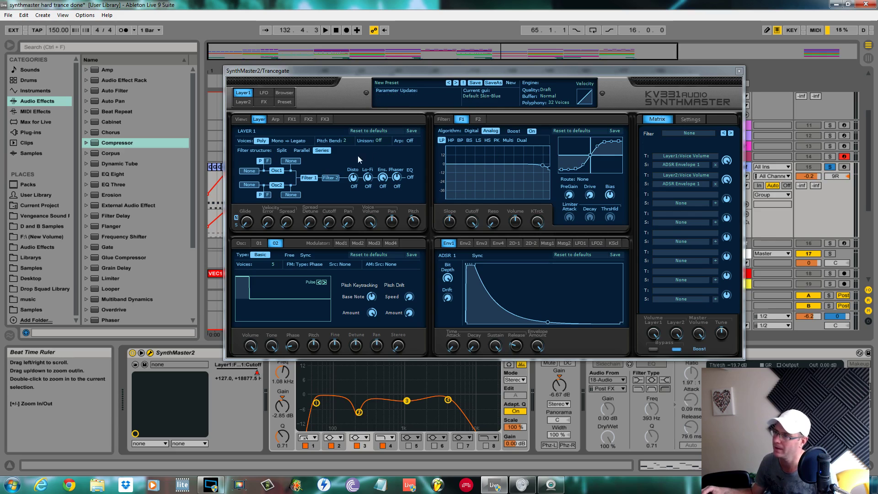
Set layer 1 unison to 2 voices, raise its detune and pan spread, and play
{"action": "left_click", "coordinate": [385, 141]}
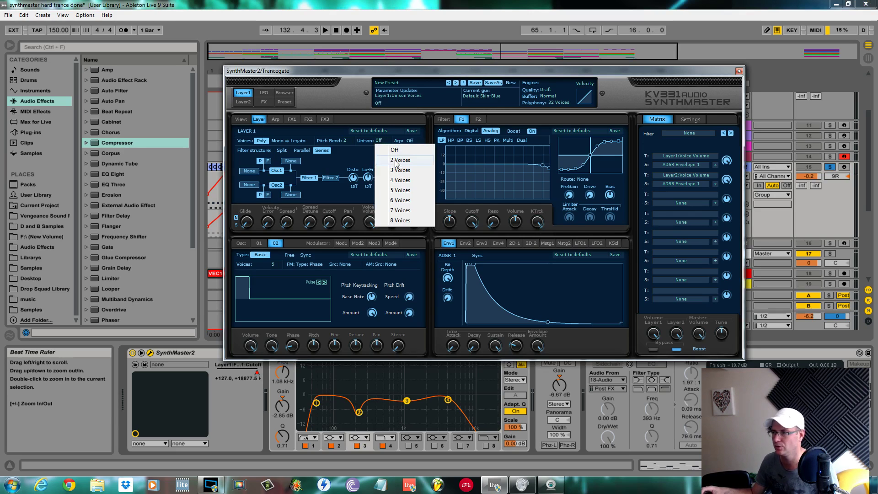
{"action": "left_click", "coordinate": [395, 160]}
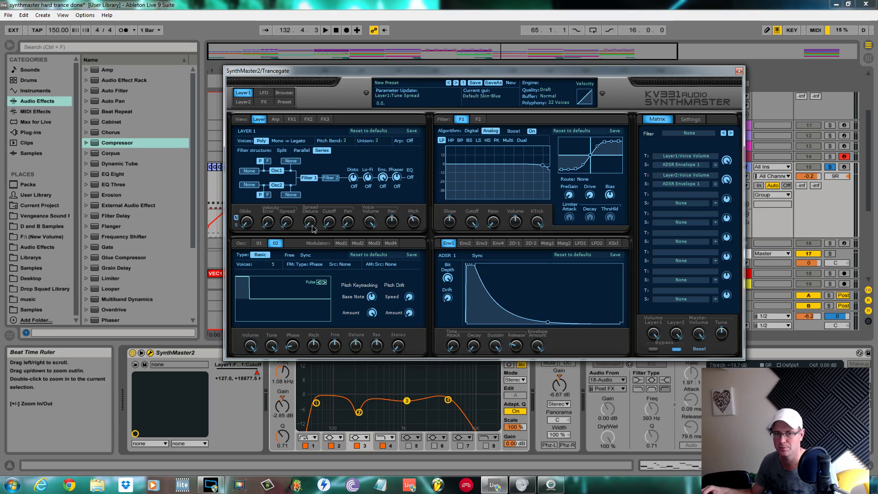
{"action": "left_click_drag", "start_coordinate": [312, 224], "coordinate": [312, 201]}
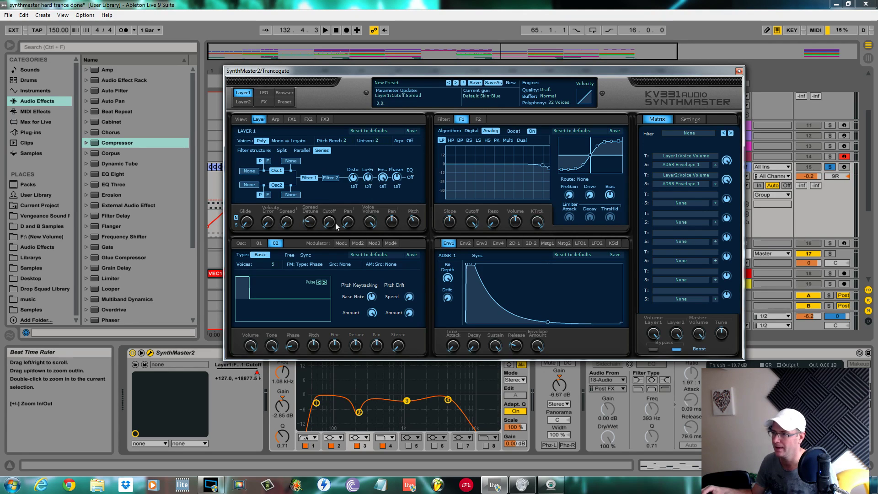
{"action": "left_click_drag", "start_coordinate": [353, 228], "coordinate": [350, 197]}
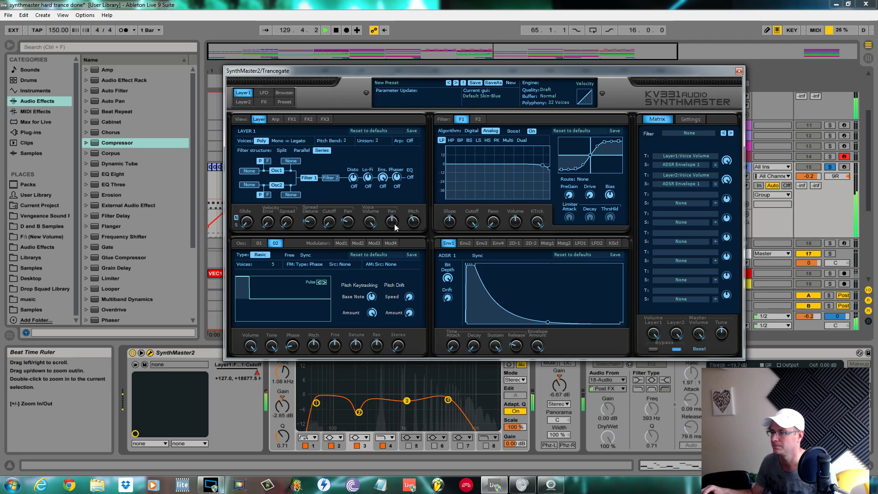
{"action": "key", "text": "space"}
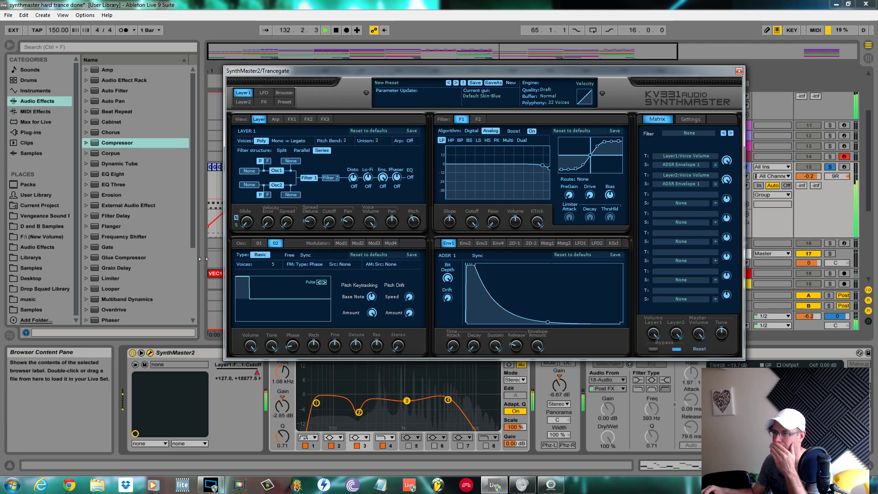
{"action": "left_click", "coordinate": [258, 243]}
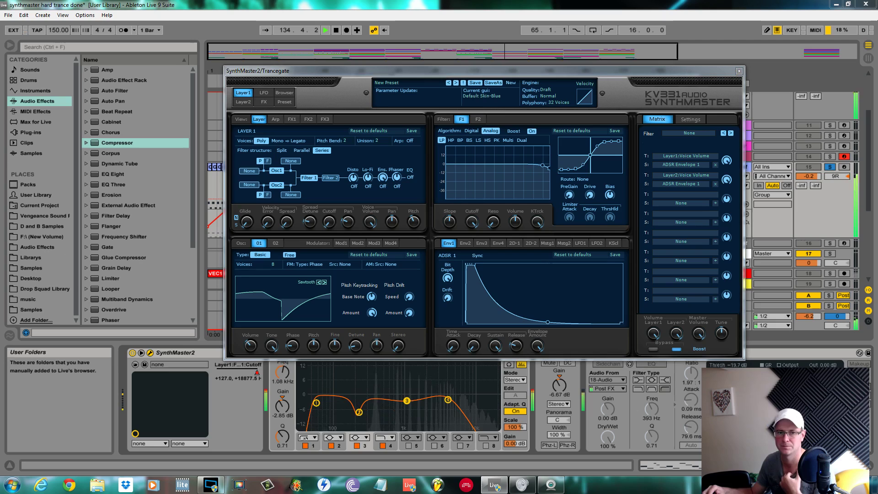
{"action": "left_click", "coordinate": [275, 243]}
{"action": "left_click", "coordinate": [293, 255]}
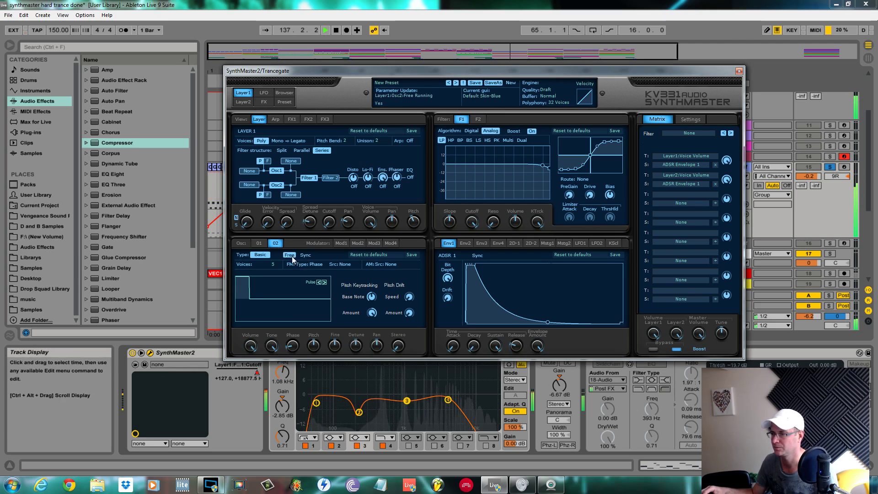
{"action": "key", "text": "space"}
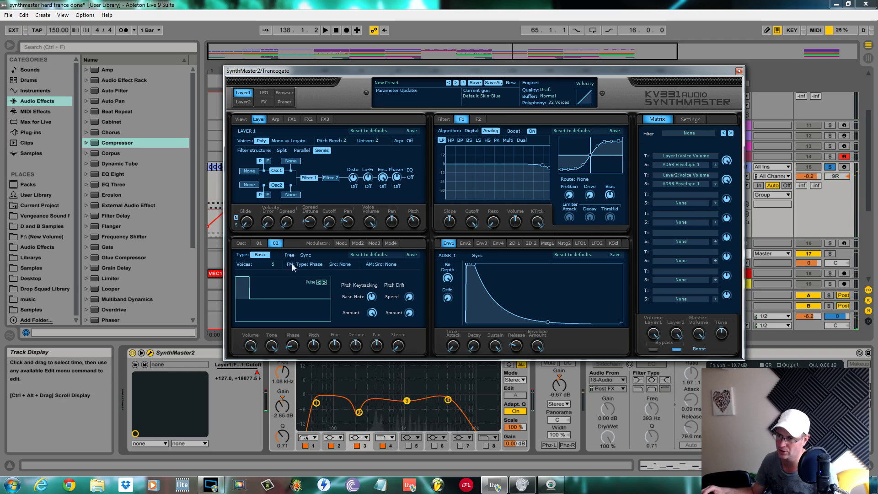
{"action": "left_click", "coordinate": [259, 243]}
{"action": "left_click", "coordinate": [276, 245]}
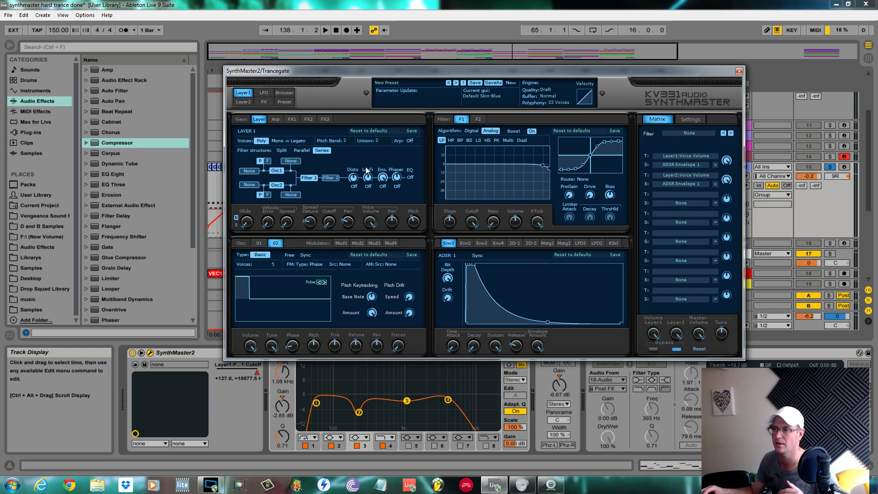
Enable the Echo on the FX page, send Layer 1 to bus 2, and raise echo drive slightly
{"action": "left_click", "coordinate": [264, 102]}
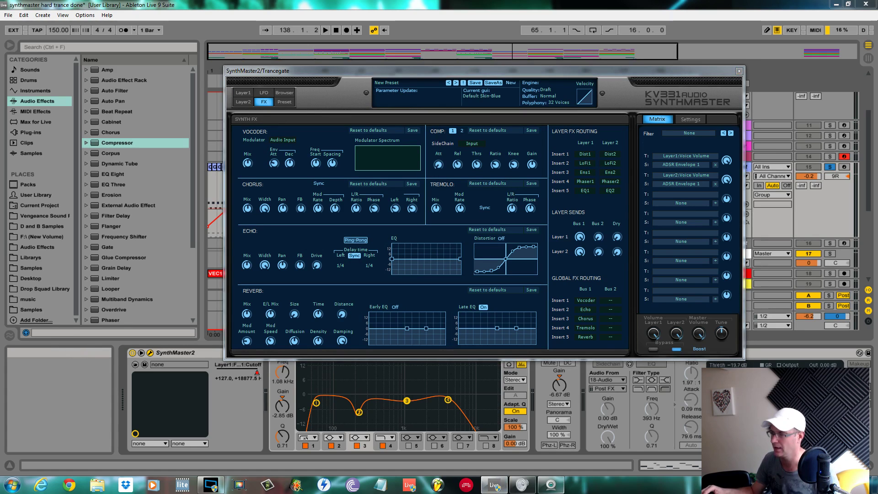
{"action": "left_click", "coordinate": [590, 310]}
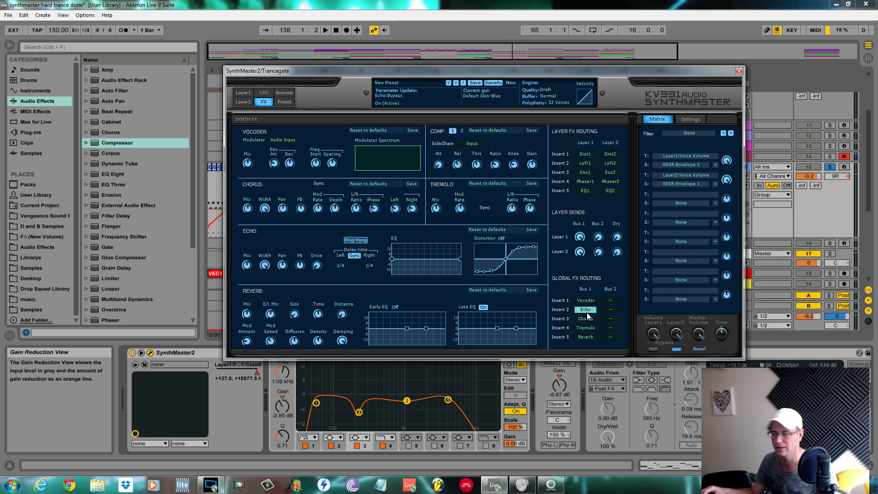
{"action": "left_click_drag", "start_coordinate": [598, 237], "coordinate": [610, 162]}
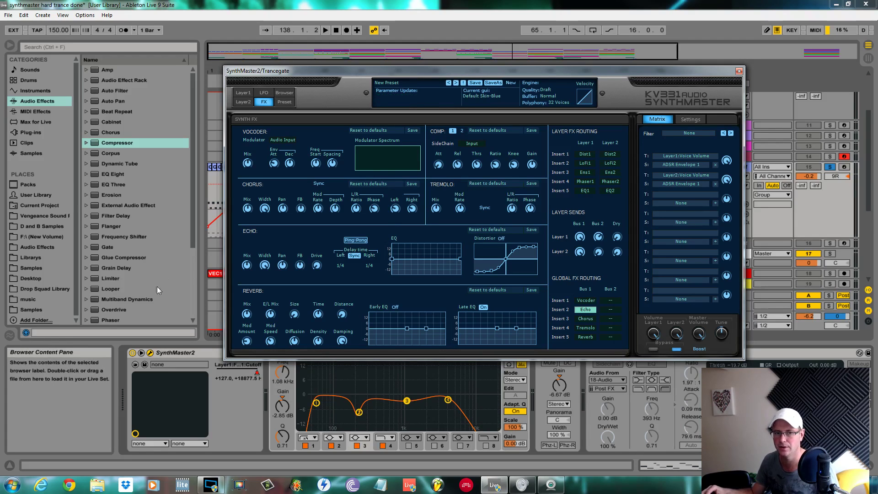
{"action": "mouse_move", "coordinate": [249, 273]}
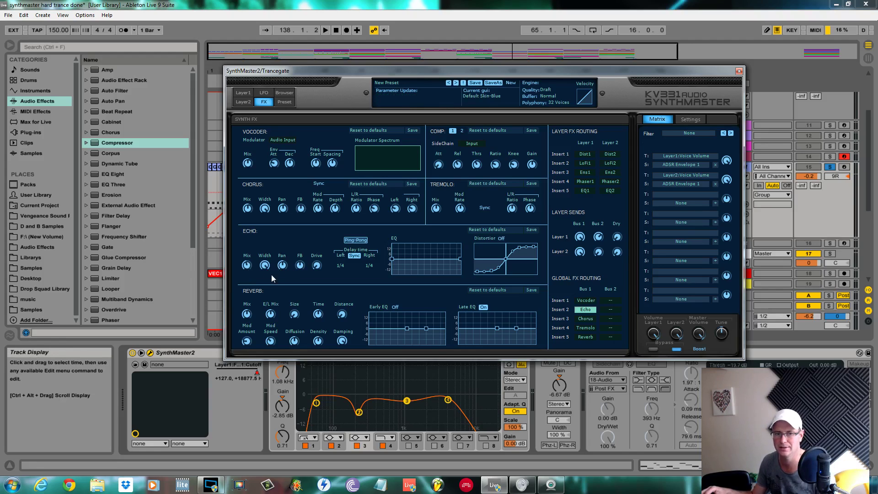
{"action": "mouse_move", "coordinate": [303, 263]}
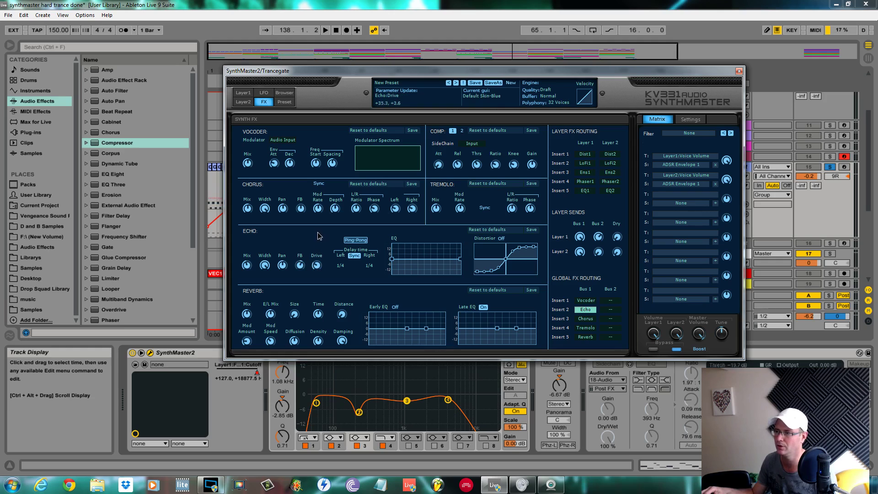
{"action": "left_click_drag", "start_coordinate": [318, 229], "coordinate": [319, 226]}
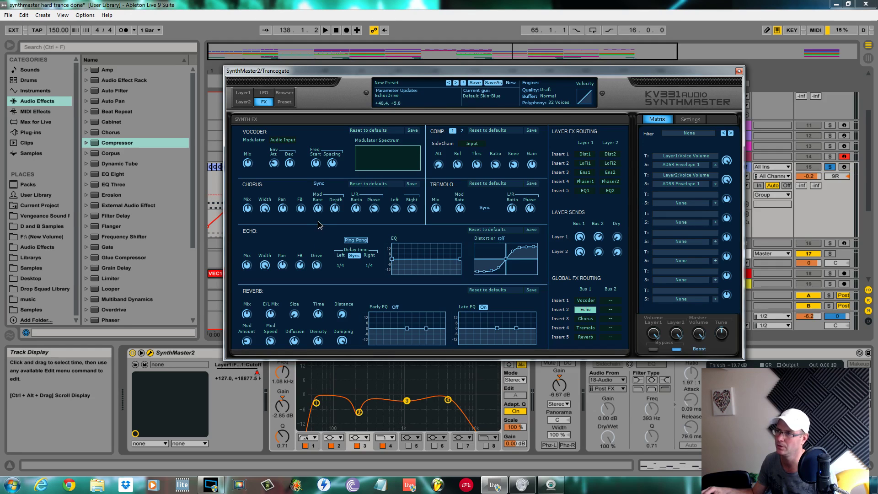
{"action": "key", "text": "space"}
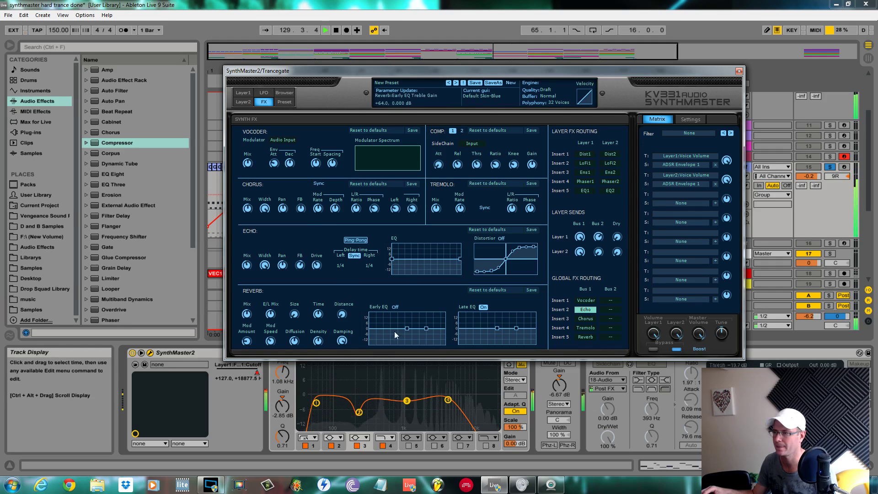
Set the echo's left delay to 1/8 and turn down Layer 1's volume
{"action": "mouse_move", "coordinate": [369, 267]}
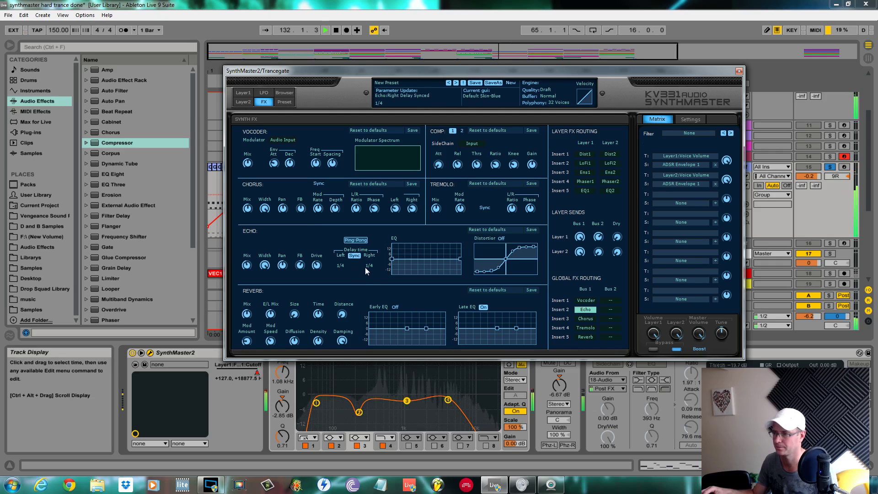
{"action": "left_click", "coordinate": [340, 265]}
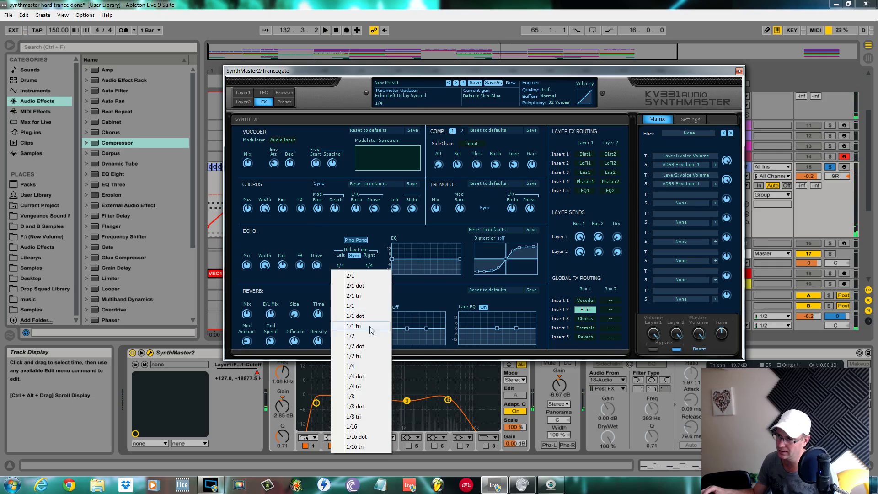
{"action": "left_click", "coordinate": [356, 397]}
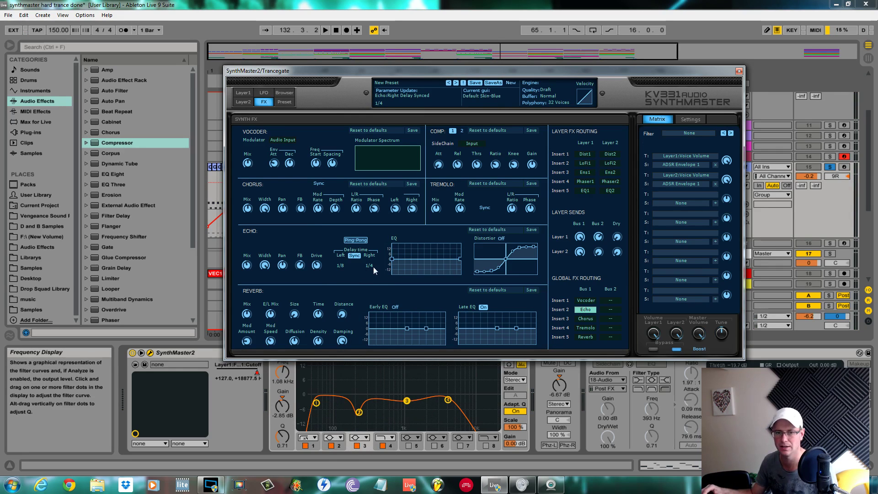
{"action": "key", "text": "space"}
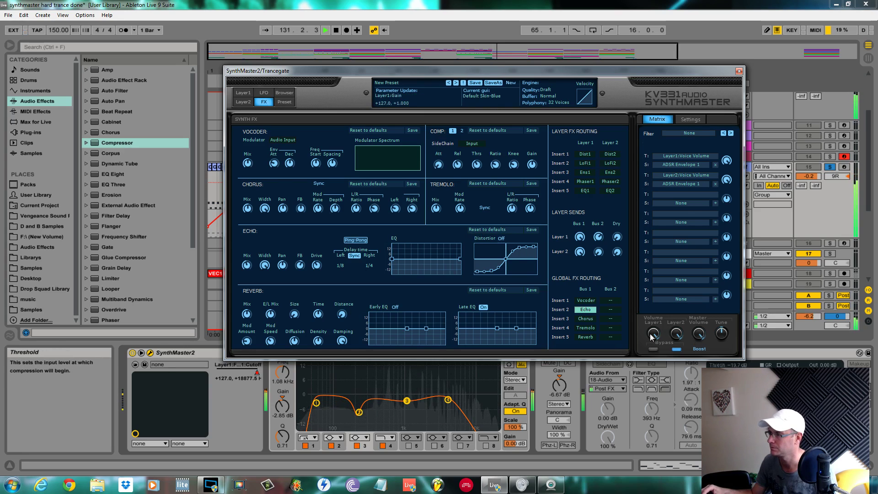
{"action": "left_click_drag", "start_coordinate": [652, 337], "coordinate": [654, 369]}
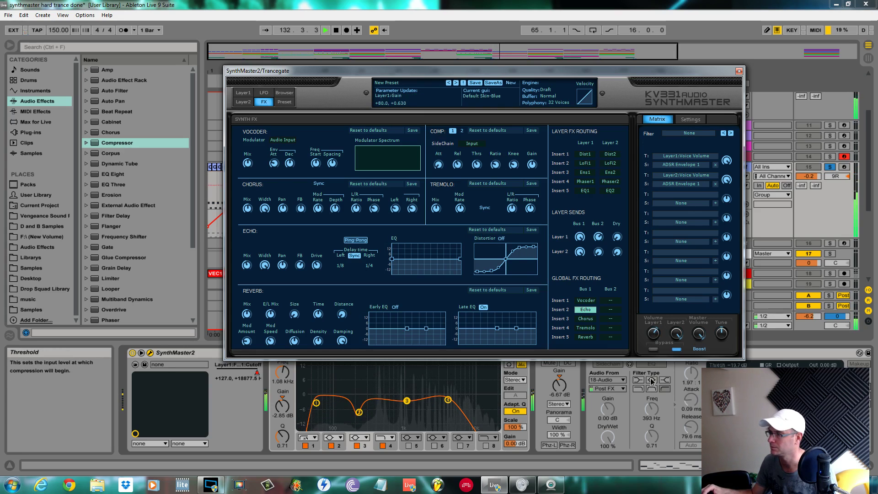
{"action": "key", "text": "space"}
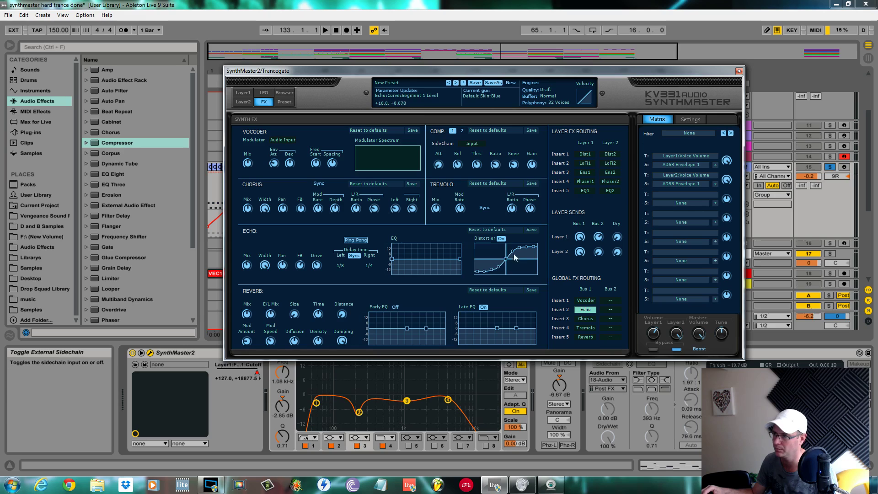
Compare the Echo with distortion off and on, leave it on, and raise a distortion curve segment
{"action": "key", "text": "space"}
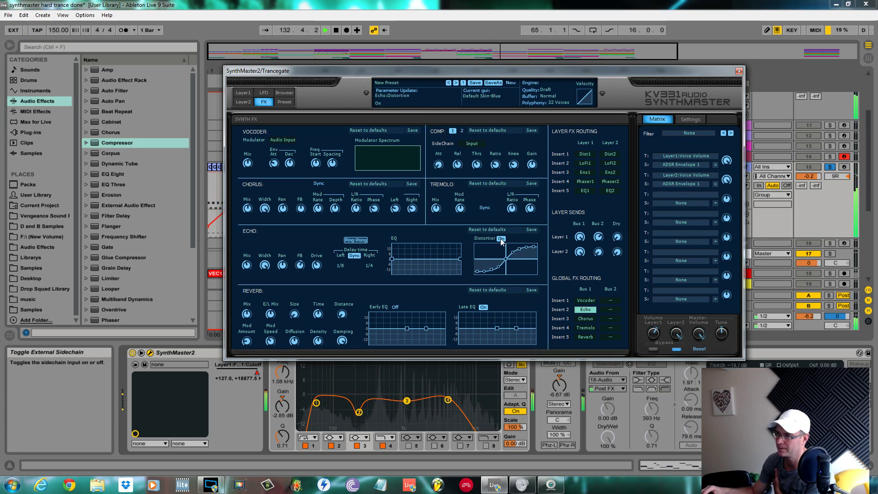
{"action": "key", "text": "space"}
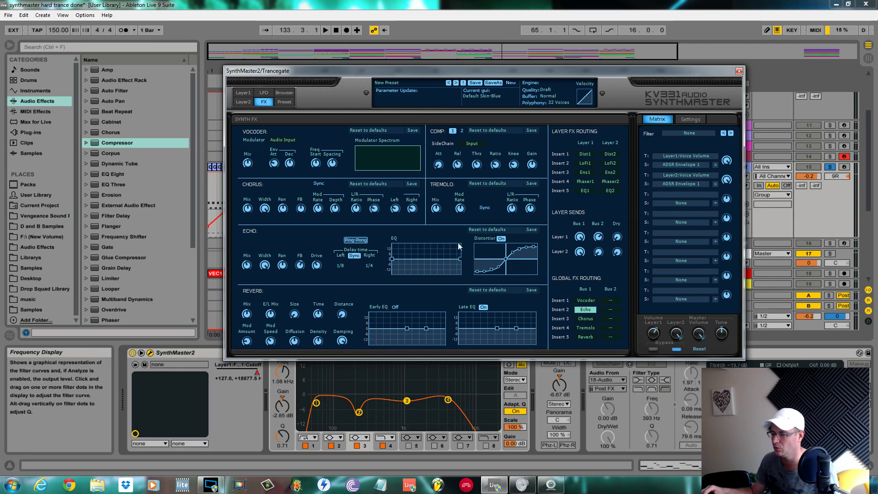
{"action": "left_click", "coordinate": [500, 239]}
{"action": "key", "text": "space"}
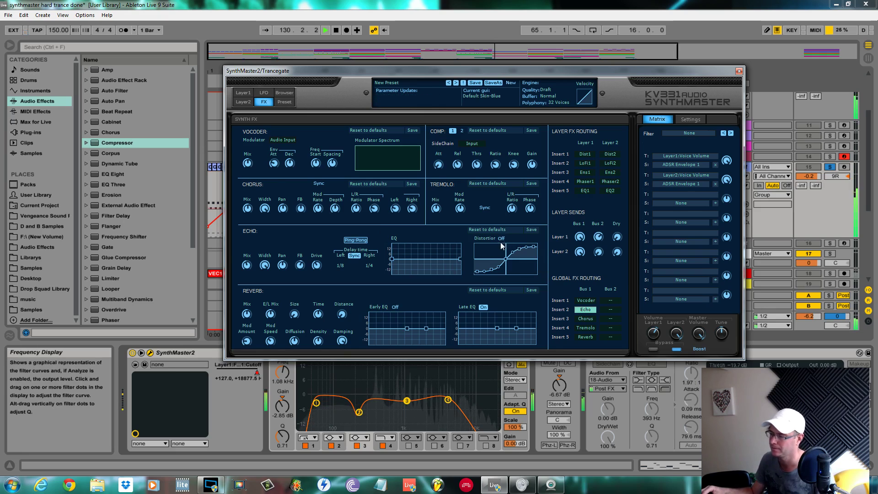
{"action": "left_click", "coordinate": [503, 238]}
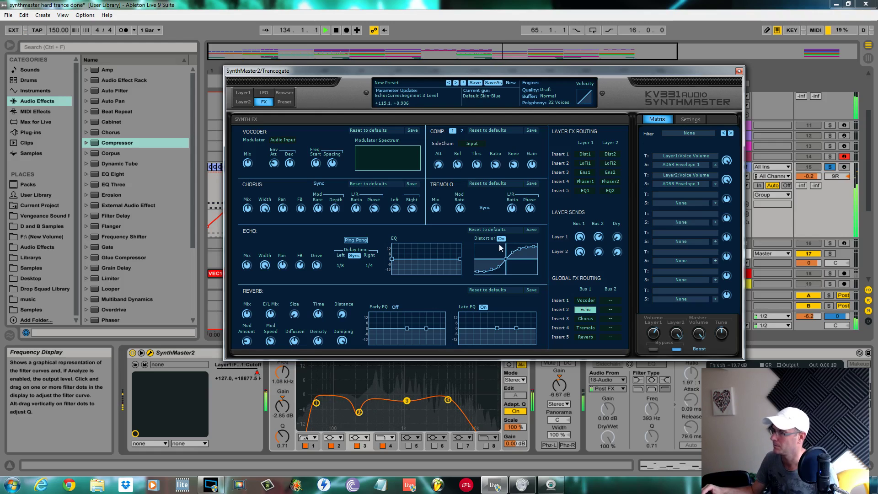
{"action": "key", "text": "space"}
{"action": "left_click", "coordinate": [499, 257]}
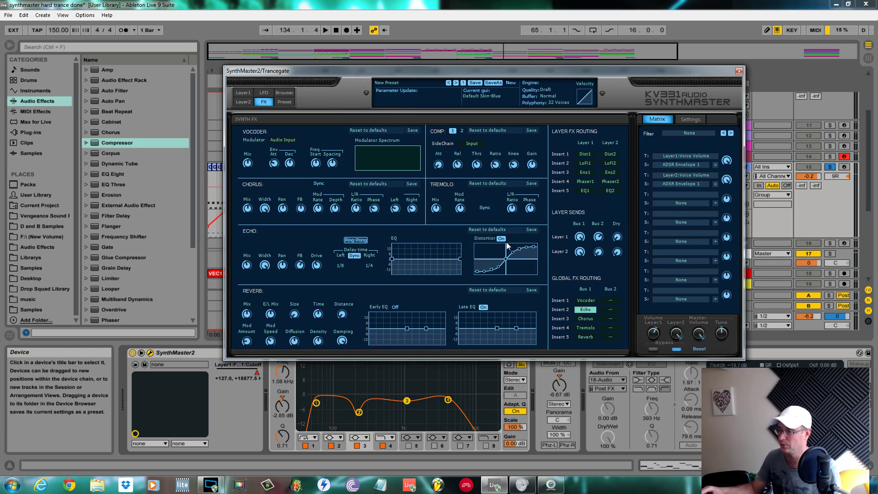
Enable the Reverb in the global FX chain and nudge its late EQ treble up
{"action": "left_click", "coordinate": [586, 338]}
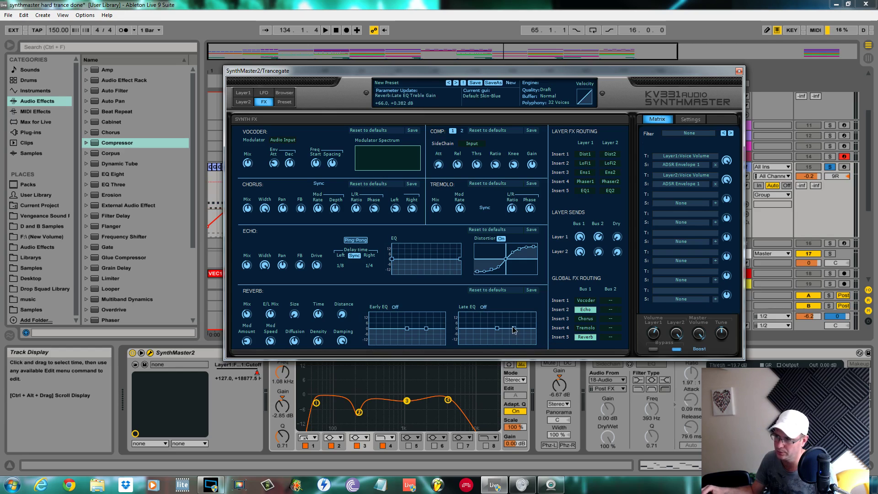
{"action": "left_click_drag", "start_coordinate": [514, 329], "coordinate": [512, 327]}
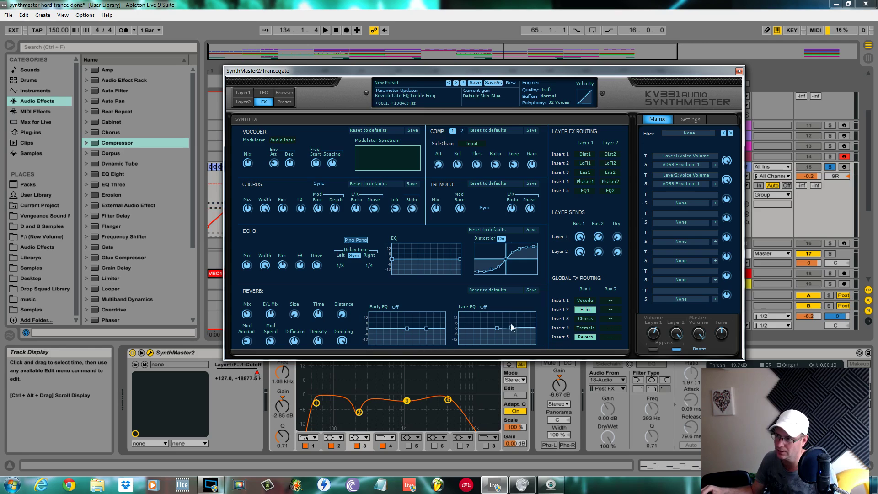
{"action": "key", "text": "space"}
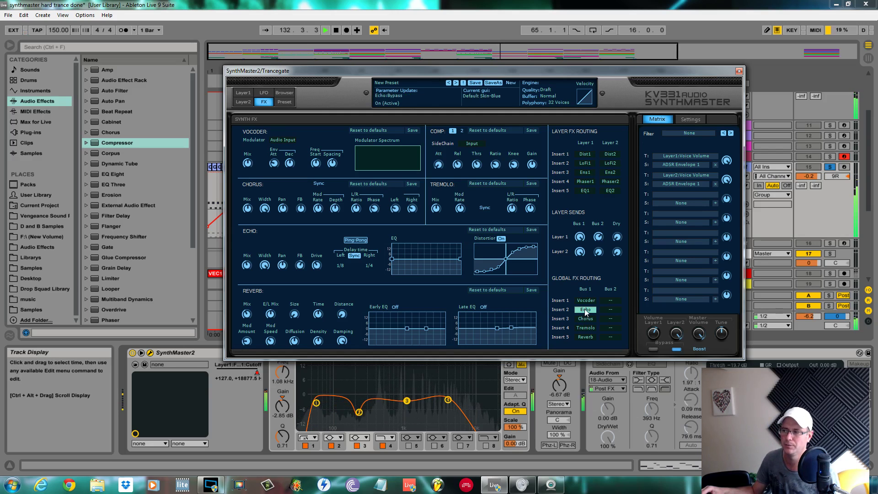
{"action": "left_click", "coordinate": [585, 338]}
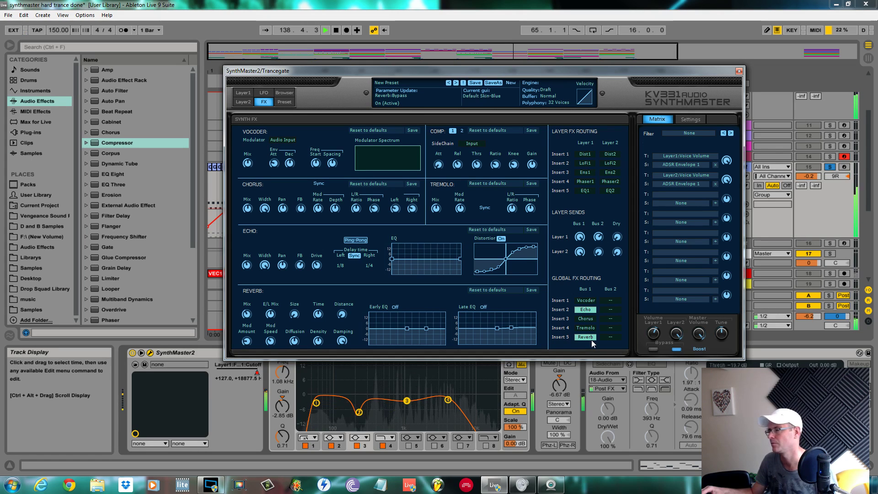
{"action": "key", "text": "space"}
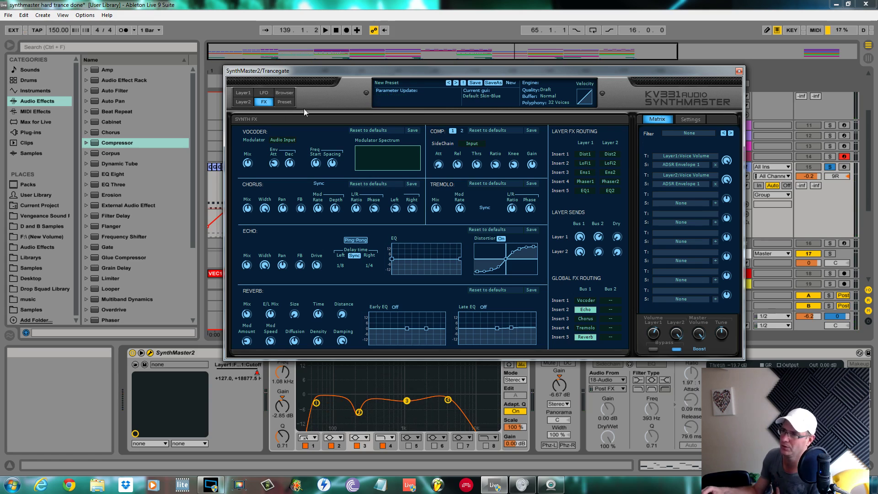
Lengthen Layer 1's envelope 1 attack, curve its slope to about +48.7, and audition the patch
{"action": "left_click", "coordinate": [243, 93]}
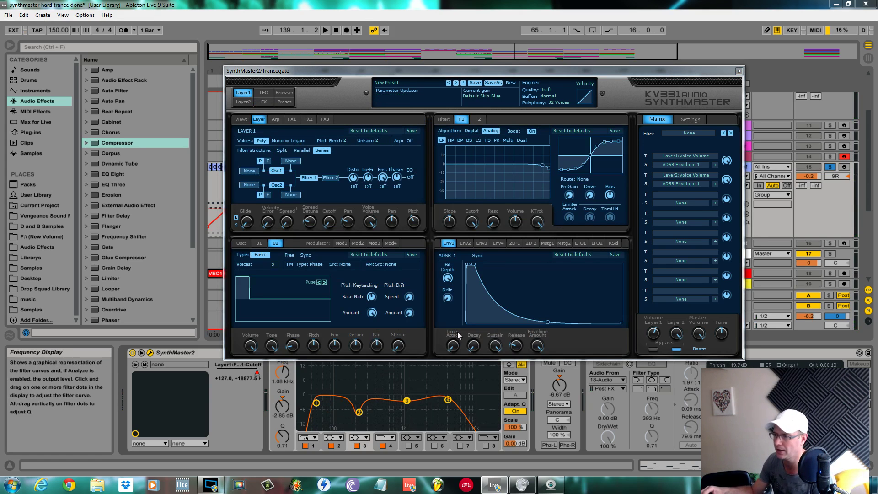
{"action": "left_click_drag", "start_coordinate": [452, 347], "coordinate": [461, 311]}
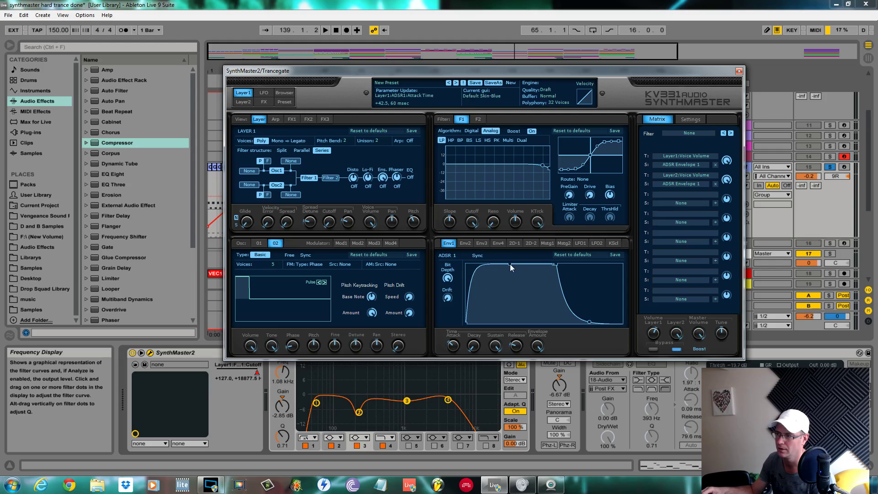
{"action": "left_click_drag", "start_coordinate": [509, 264], "coordinate": [515, 297]}
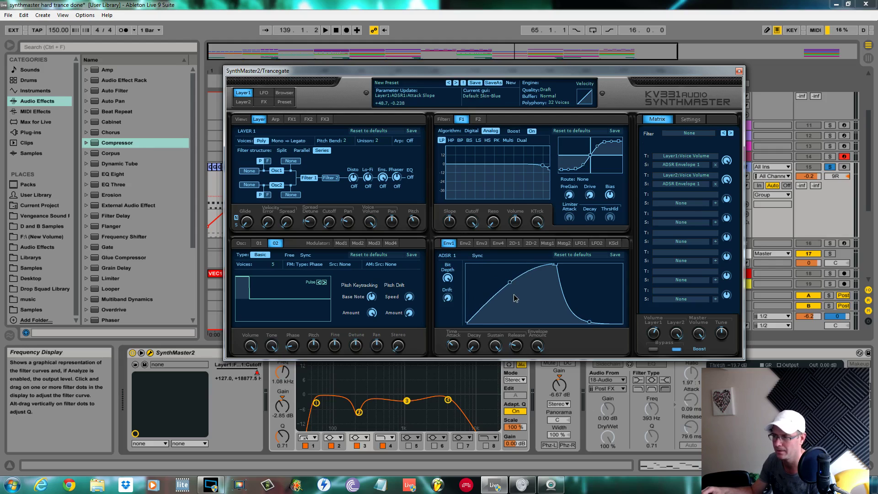
{"action": "left_click_drag", "start_coordinate": [514, 295], "coordinate": [515, 292]}
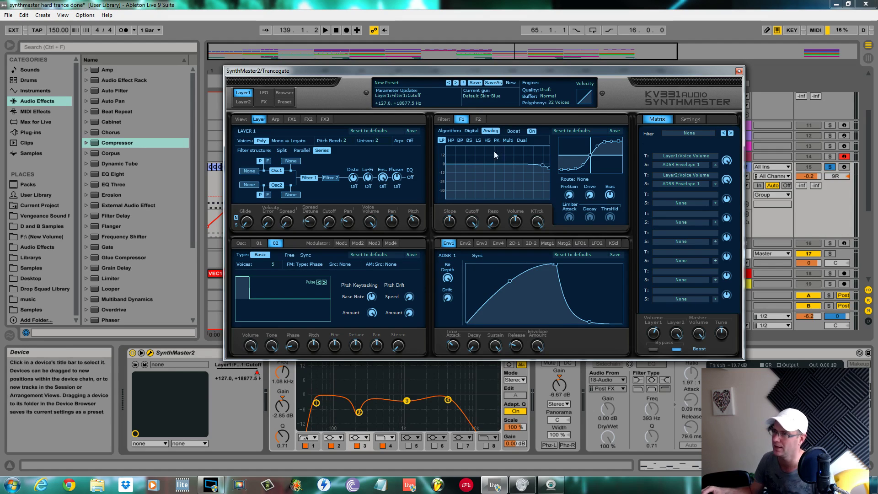
{"action": "key", "text": "space"}
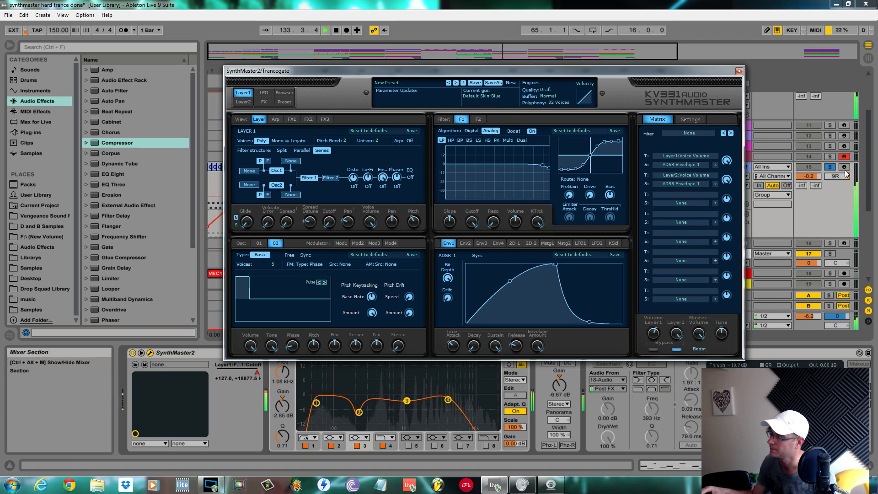
Unsolo track 15, move the synth window aside, focus the Compressor, and play the song
{"action": "left_click", "coordinate": [830, 167]}
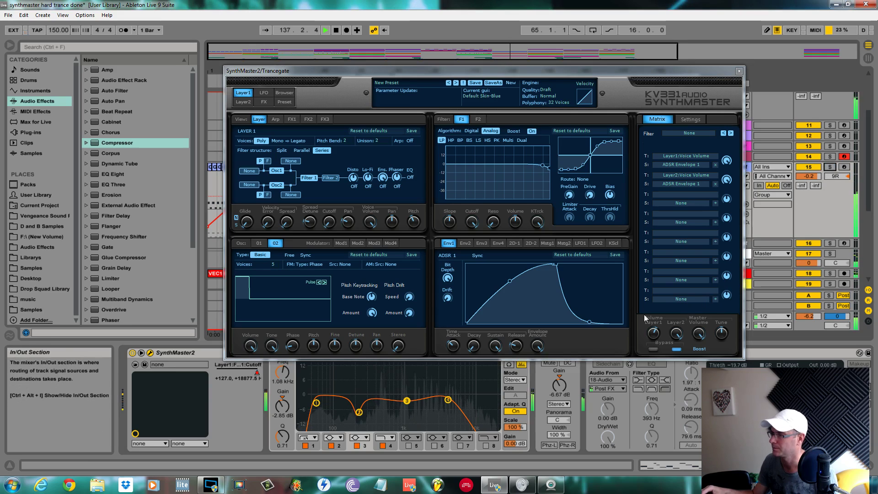
{"action": "left_click_drag", "start_coordinate": [637, 71], "coordinate": [582, 40]}
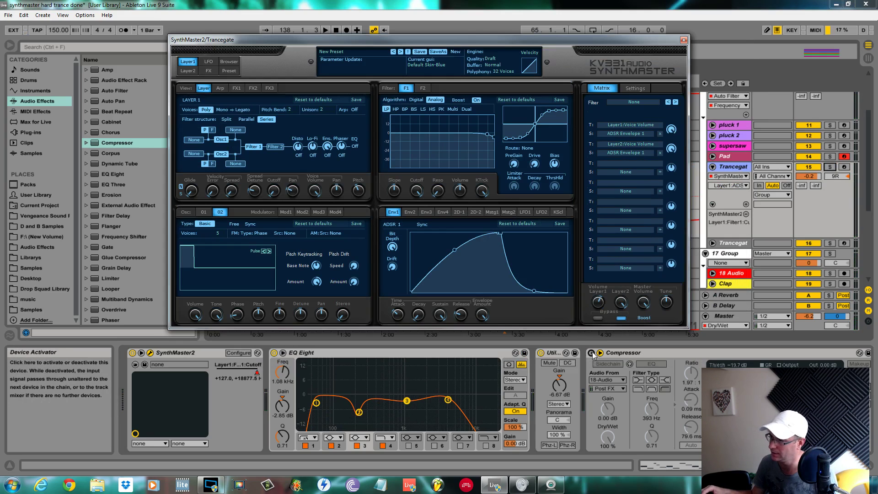
{"action": "left_click", "coordinate": [640, 353]}
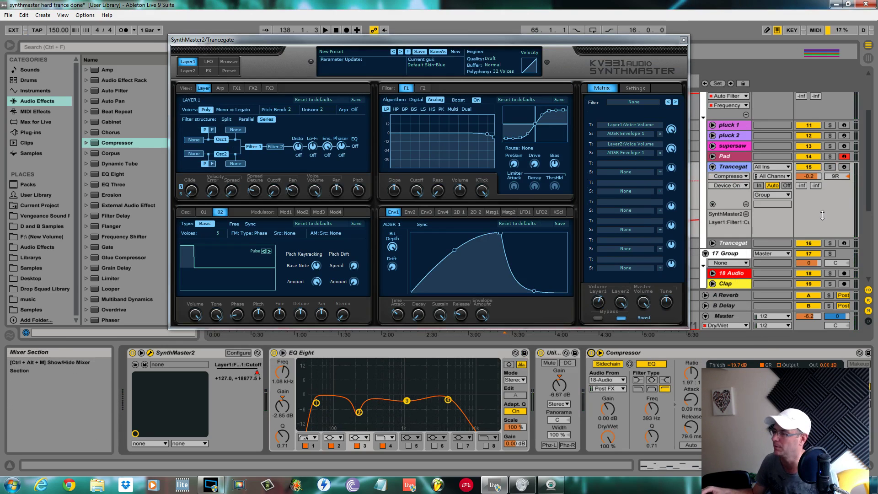
{"action": "key", "text": "space"}
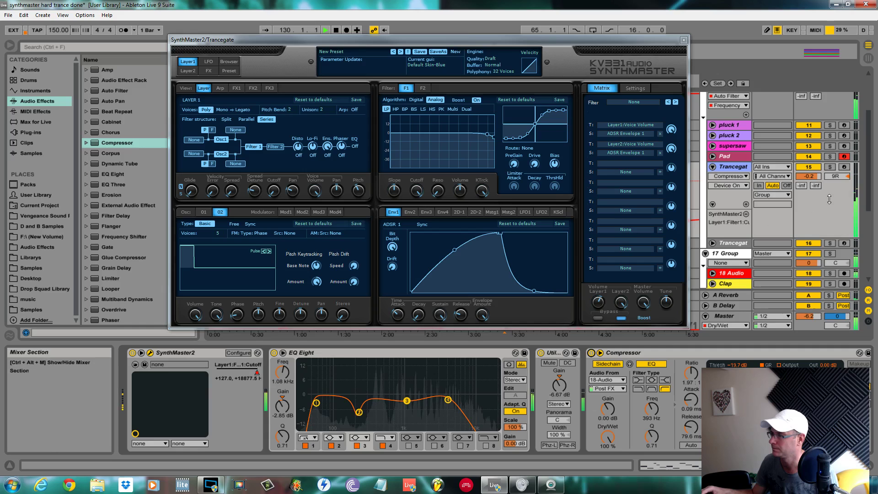
Set Layer 1's arpeggiator range to 1 octave and its sync rate to 1/16
{"action": "left_click", "coordinate": [600, 303]}
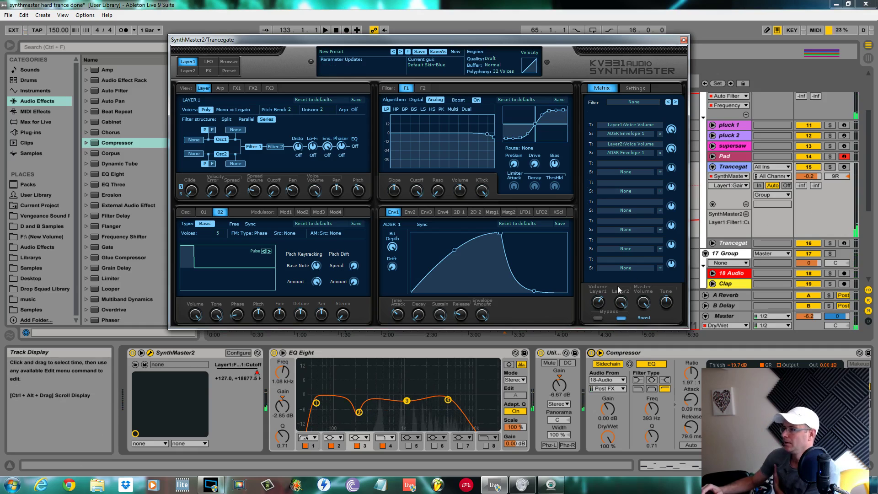
{"action": "left_click", "coordinate": [220, 89]}
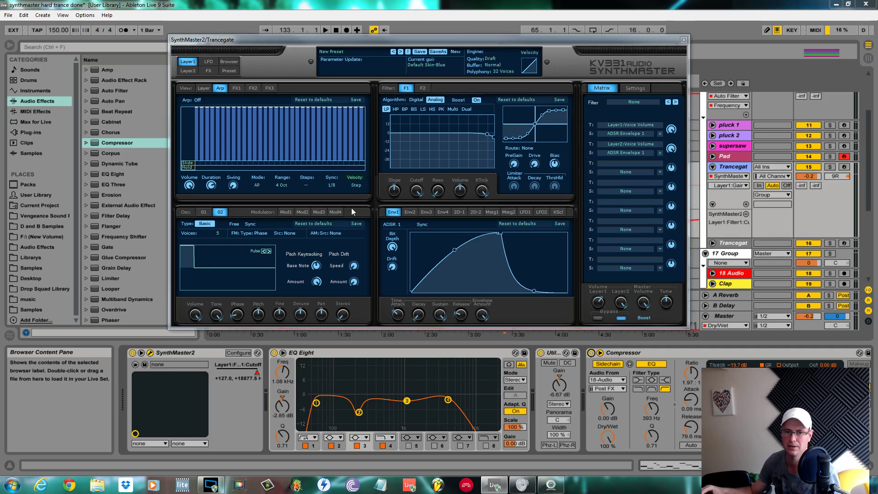
{"action": "left_click", "coordinate": [284, 186]}
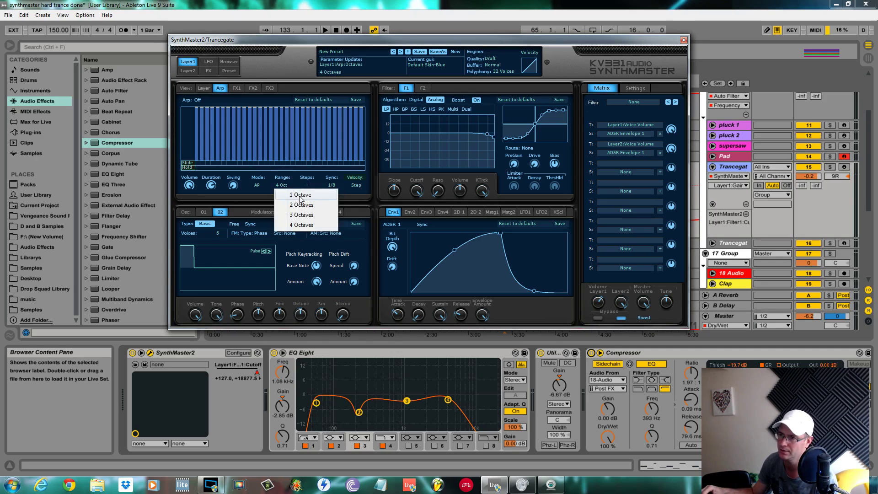
{"action": "left_click", "coordinate": [307, 192]}
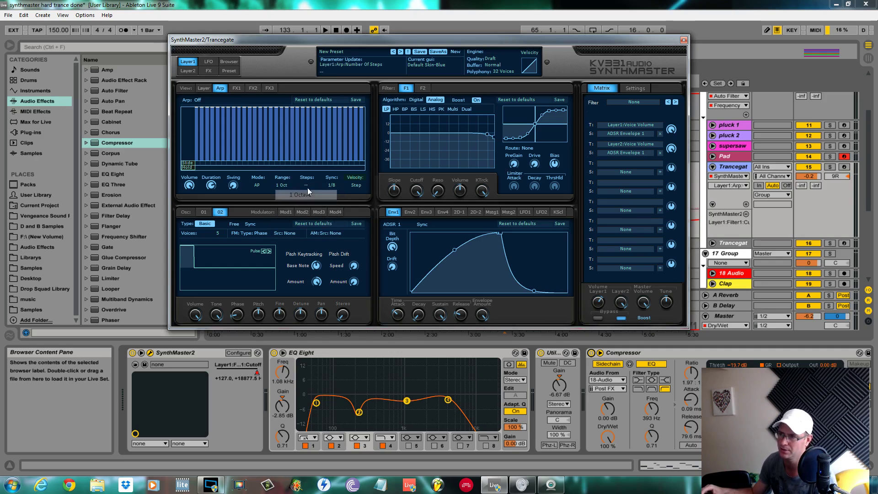
{"action": "left_click", "coordinate": [333, 185]}
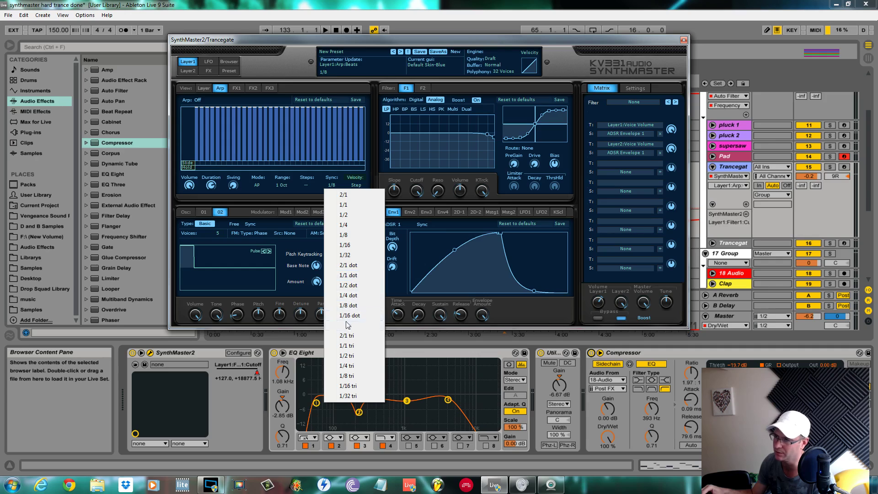
{"action": "left_click", "coordinate": [345, 245]}
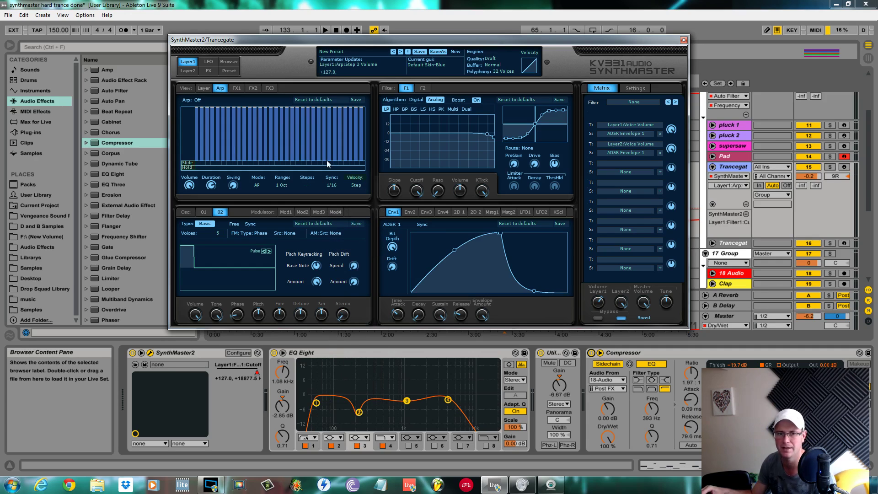
Put the arpeggiator in Up+Down mode, switch it on, and shorten its note duration slightly
{"action": "left_click", "coordinate": [259, 186]}
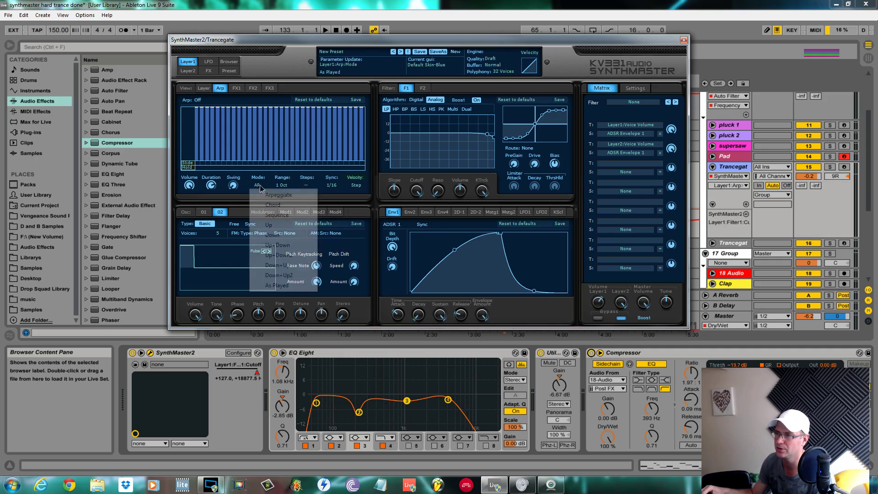
{"action": "left_click", "coordinate": [277, 246]}
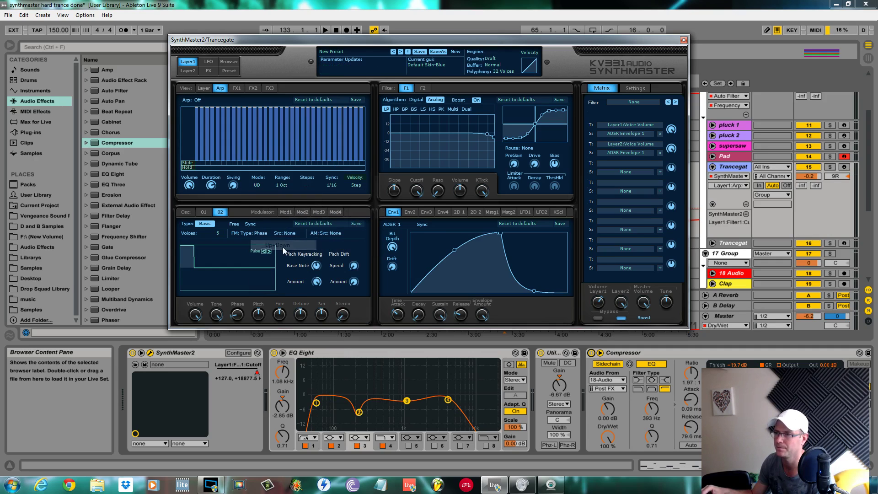
{"action": "left_click", "coordinate": [361, 163]}
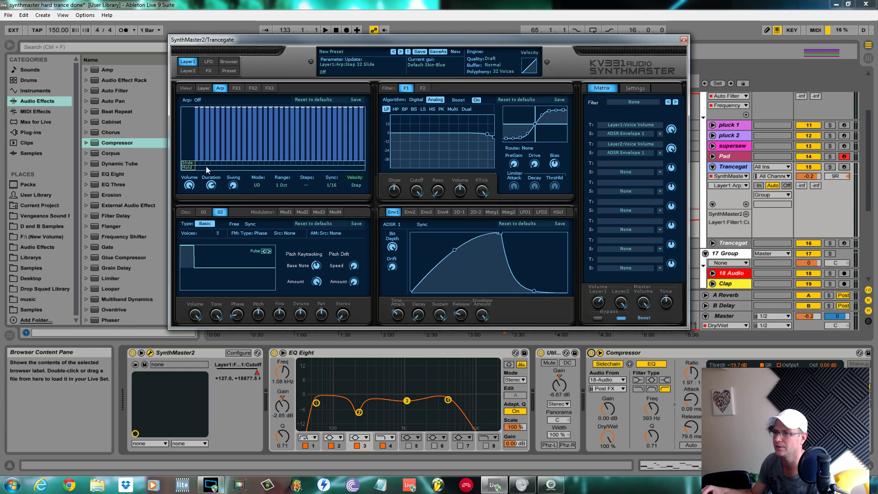
{"action": "left_click", "coordinate": [198, 100]}
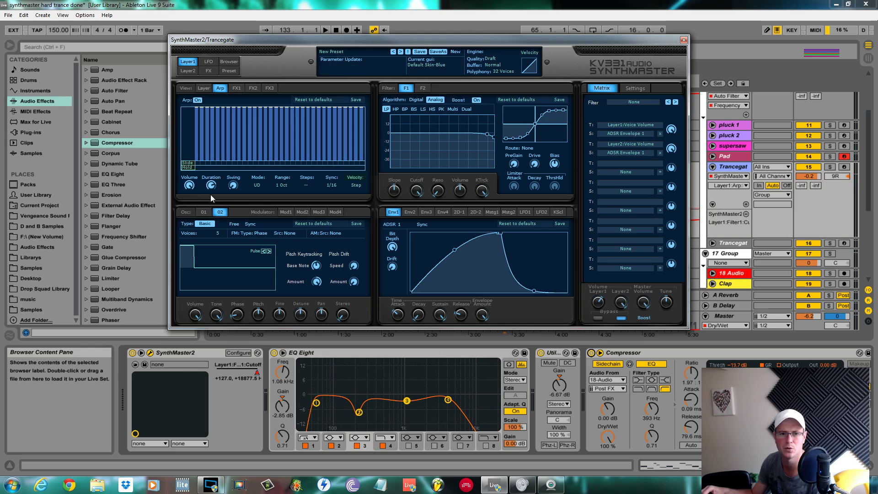
{"action": "left_click_drag", "start_coordinate": [212, 194], "coordinate": [217, 217]}
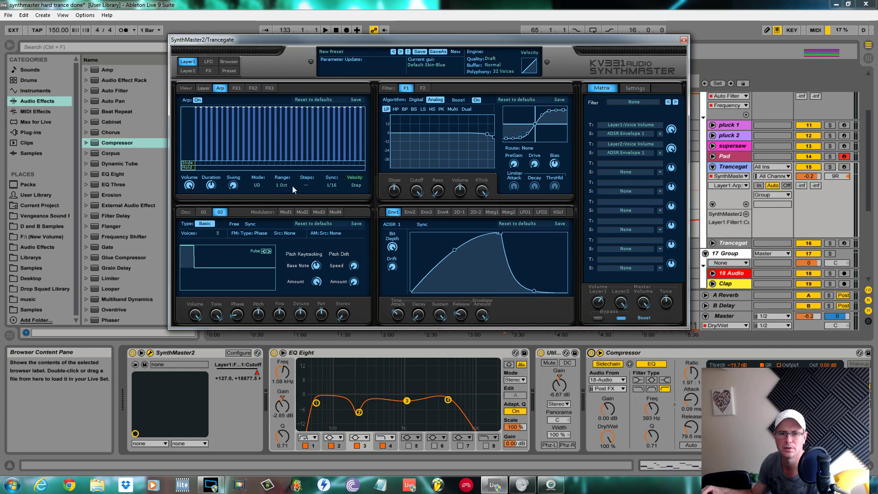
{"action": "left_click", "coordinate": [365, 163]}
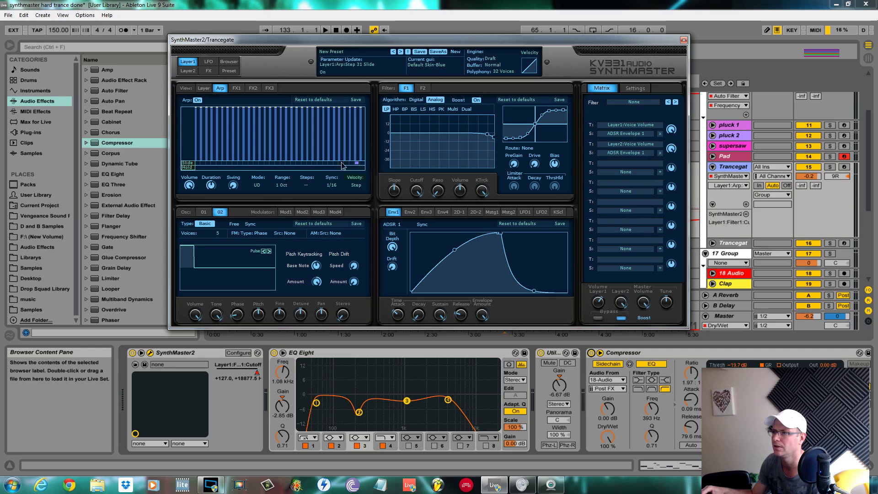
{"action": "left_click", "coordinate": [354, 185]}
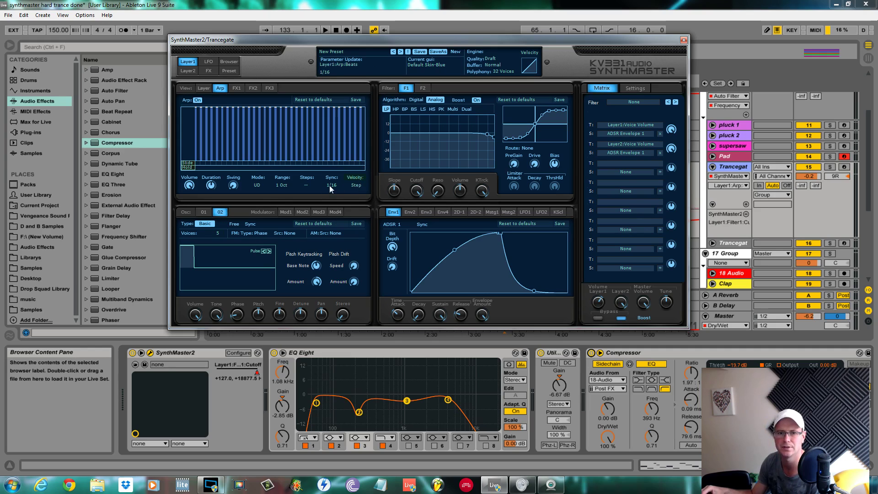
{"action": "left_click", "coordinate": [316, 184]}
Limit the arpeggiator to 4 steps, lower step 2 to about 77% and step 3 to about 30% with Hold
{"action": "left_click", "coordinate": [320, 176]}
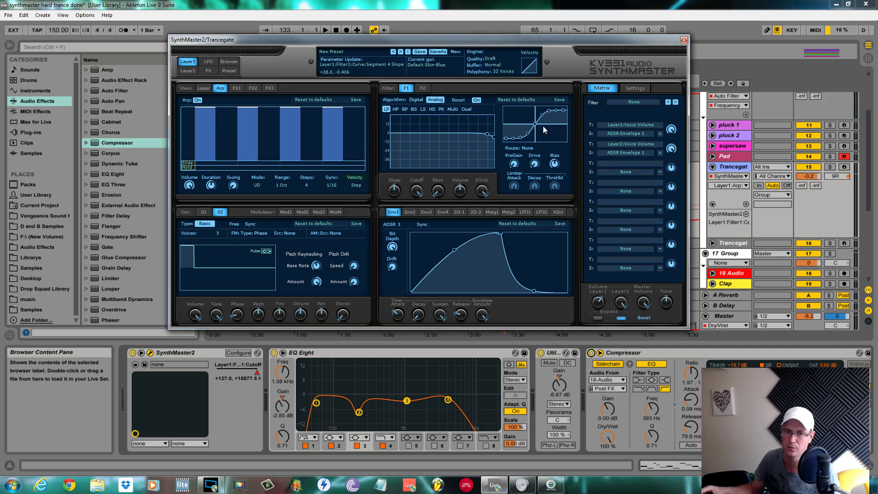
{"action": "key", "text": "space"}
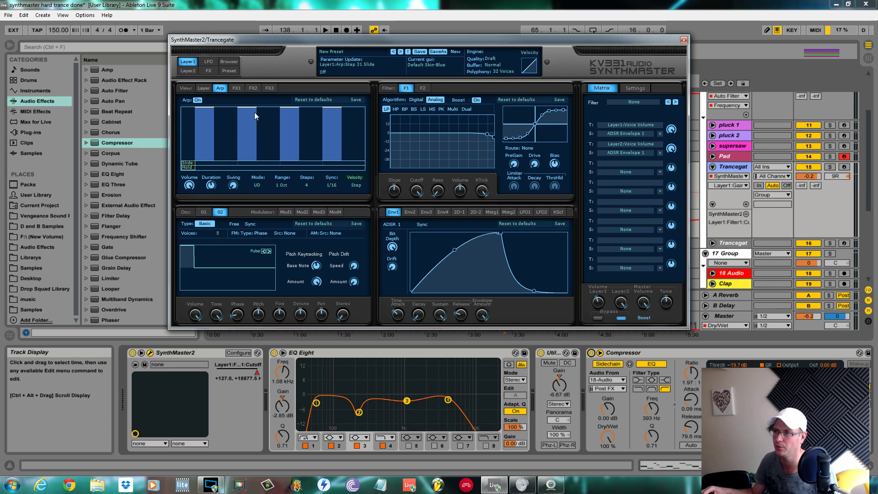
{"action": "left_click_drag", "start_coordinate": [254, 112], "coordinate": [254, 135]}
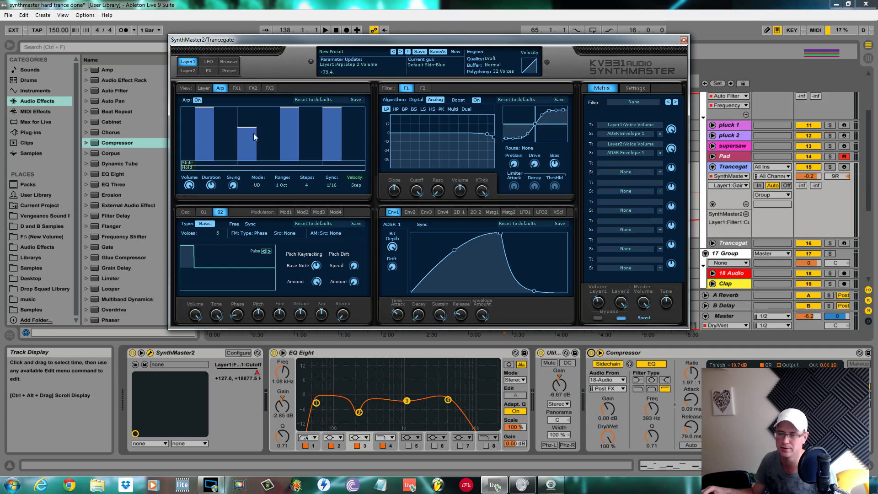
{"action": "left_click_drag", "start_coordinate": [295, 111], "coordinate": [295, 158]}
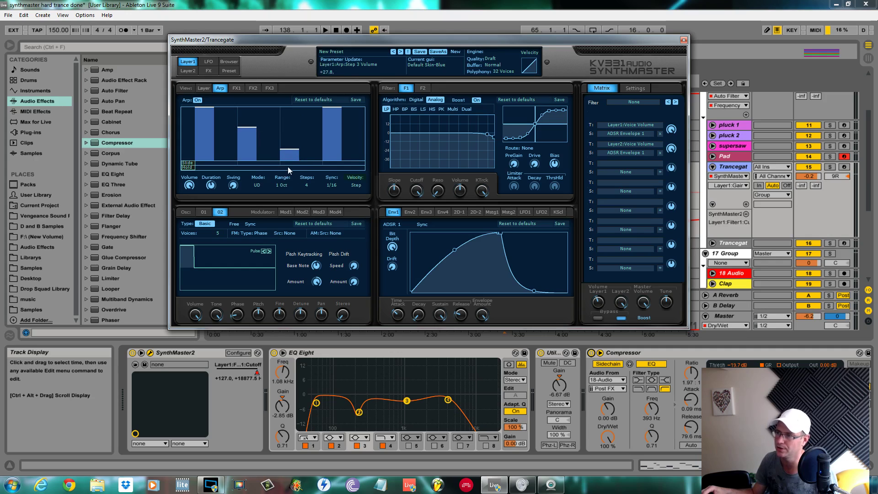
{"action": "left_click", "coordinate": [289, 167]}
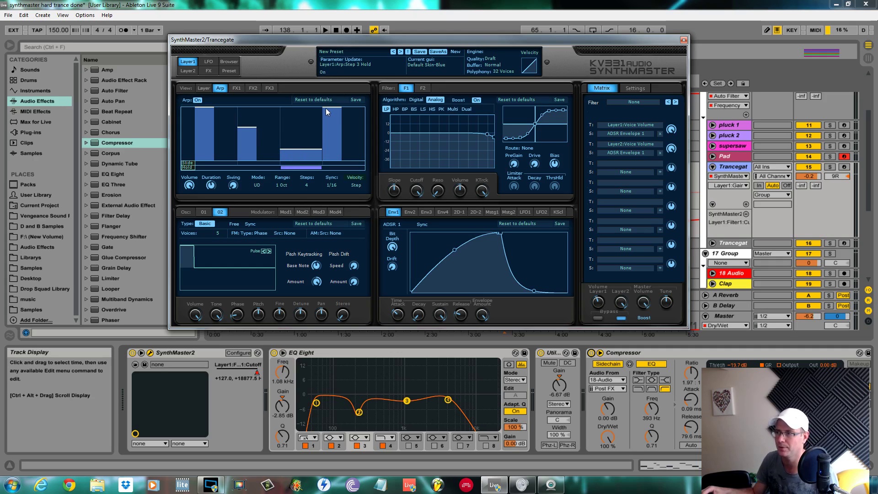
Silence step 4 and set the arpeggiator note duration to about +68.7 while auditioning
{"action": "left_click_drag", "start_coordinate": [327, 111], "coordinate": [341, 210]}
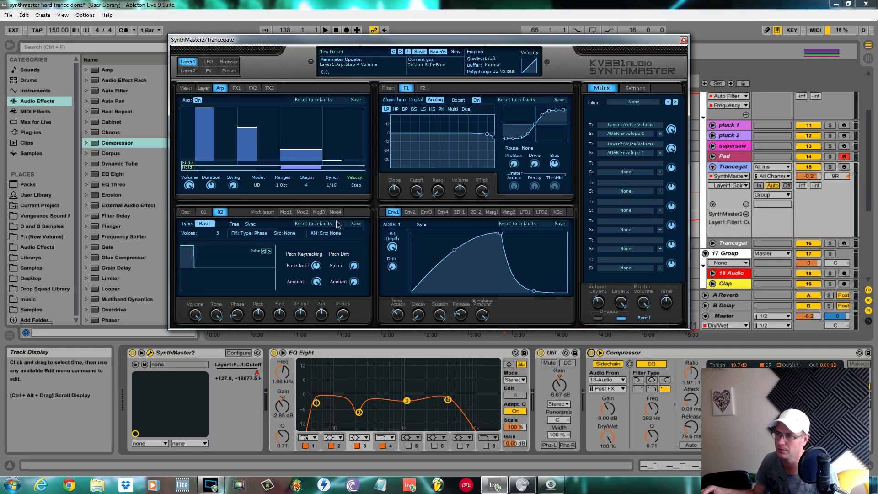
{"action": "left_click", "coordinate": [336, 163]}
{"action": "key", "text": "space"}
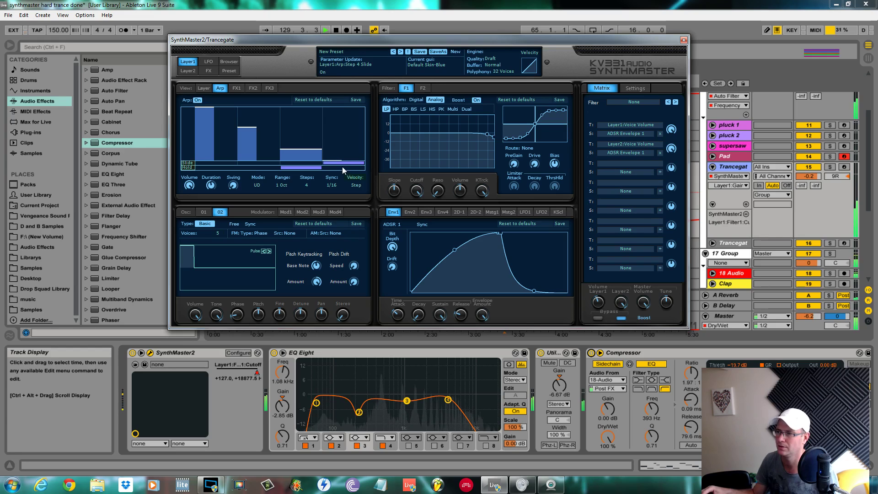
{"action": "left_click", "coordinate": [342, 165]}
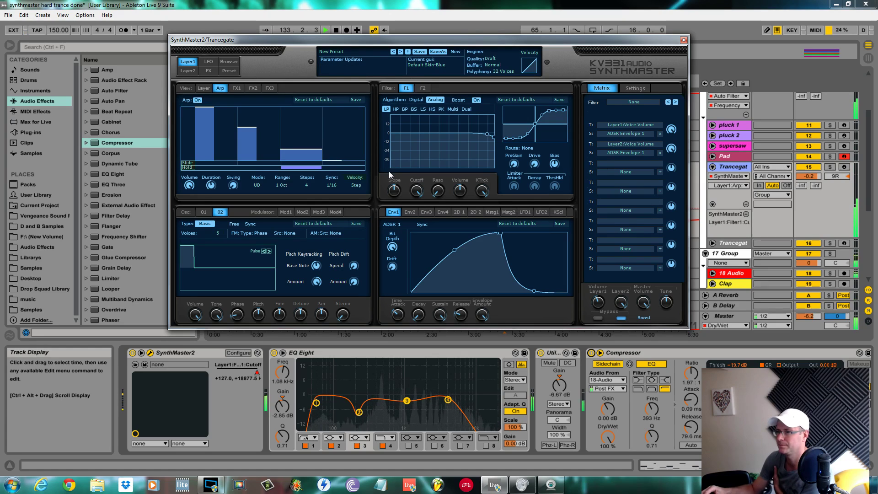
{"action": "mouse_move", "coordinate": [212, 186]}
{"action": "left_mouse_down"}
{"action": "mouse_move", "coordinate": [217, 206]}
{"action": "mouse_move", "coordinate": [218, 183]}
{"action": "left_mouse_up"}
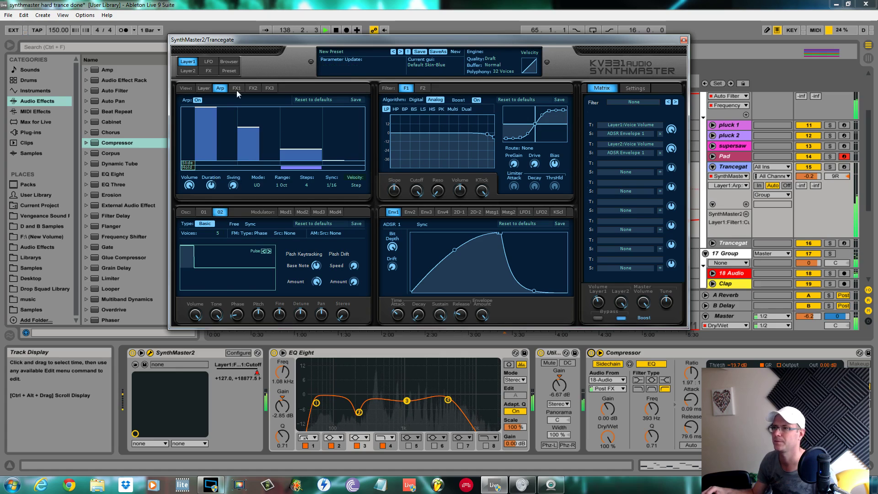
On the FX page, pull the Trancegate fader down to about -1.5 dB and set echo drive to about 21
{"action": "left_click", "coordinate": [208, 71]}
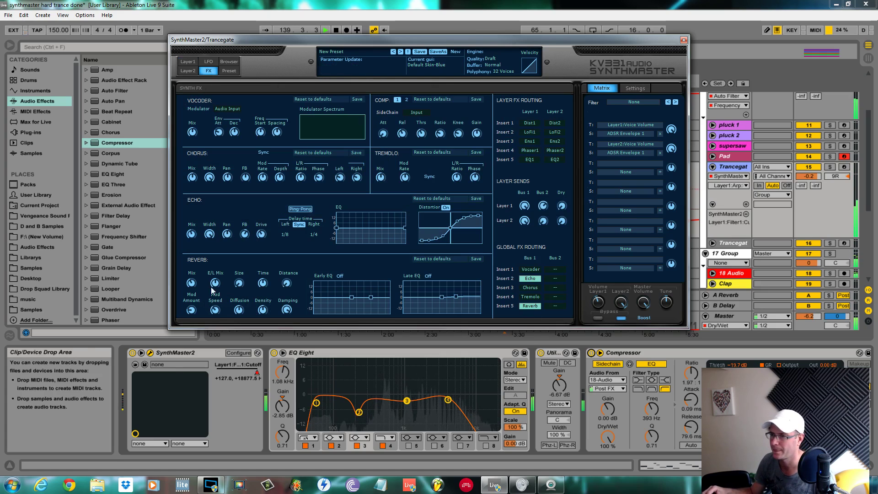
{"action": "left_click", "coordinate": [193, 284]}
{"action": "left_click", "coordinate": [545, 212]}
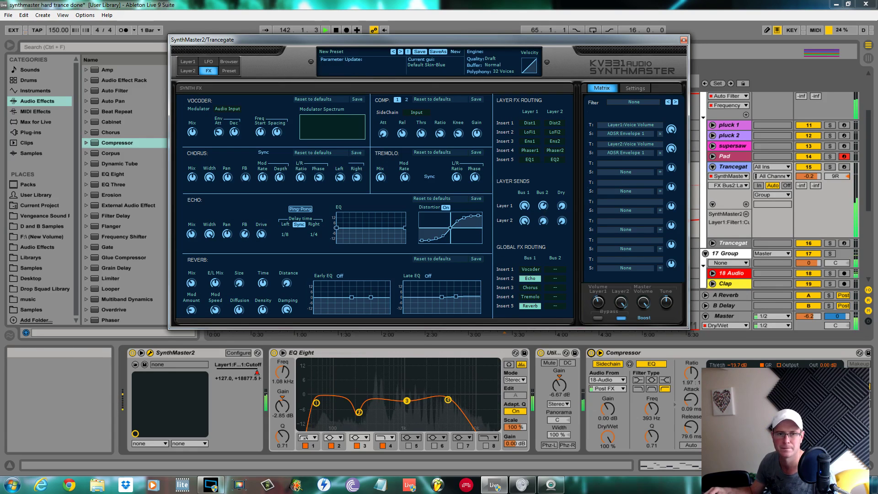
{"action": "left_click_drag", "start_coordinate": [809, 176], "coordinate": [808, 182]}
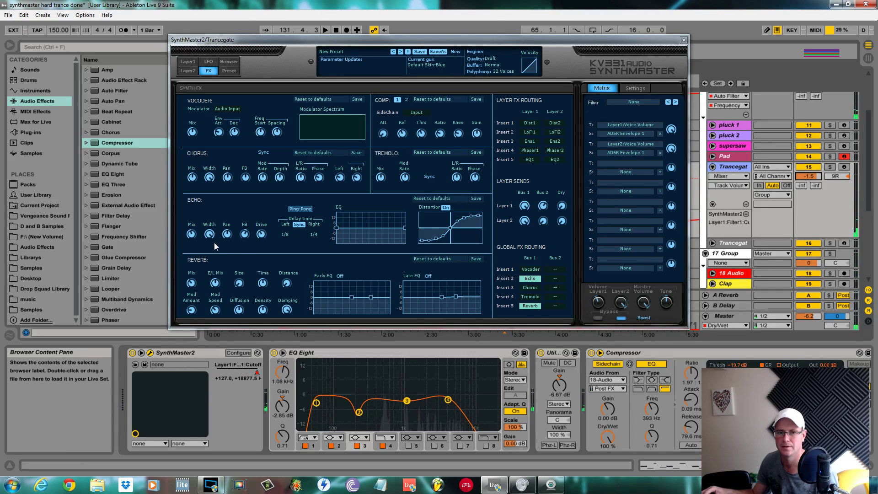
{"action": "left_click", "coordinate": [247, 237]}
{"action": "left_click", "coordinate": [261, 234]}
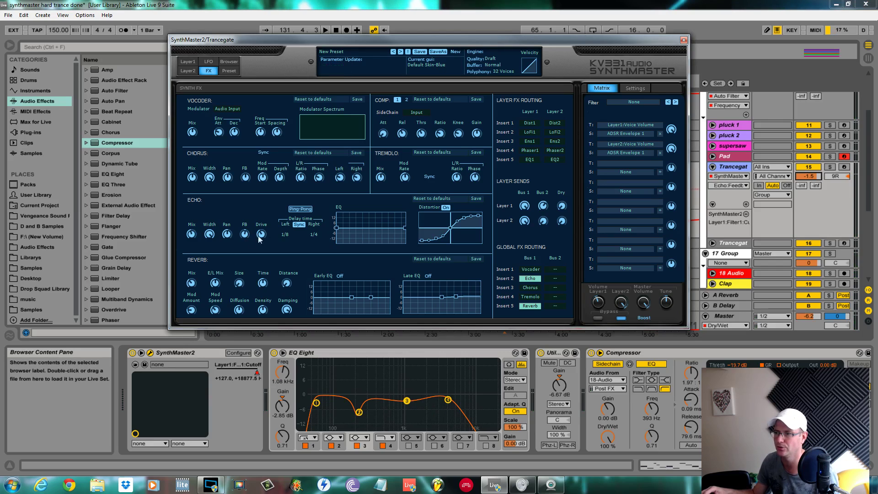
{"action": "key", "text": "space"}
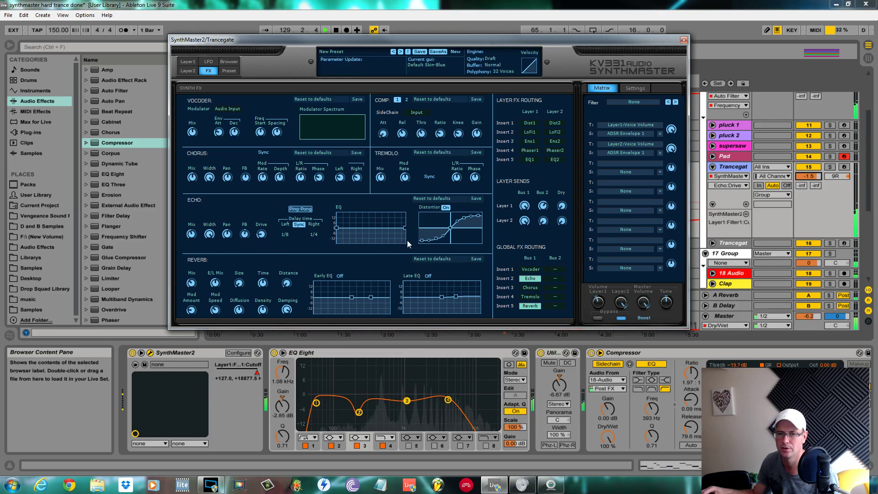
{"action": "left_click", "coordinate": [265, 237]}
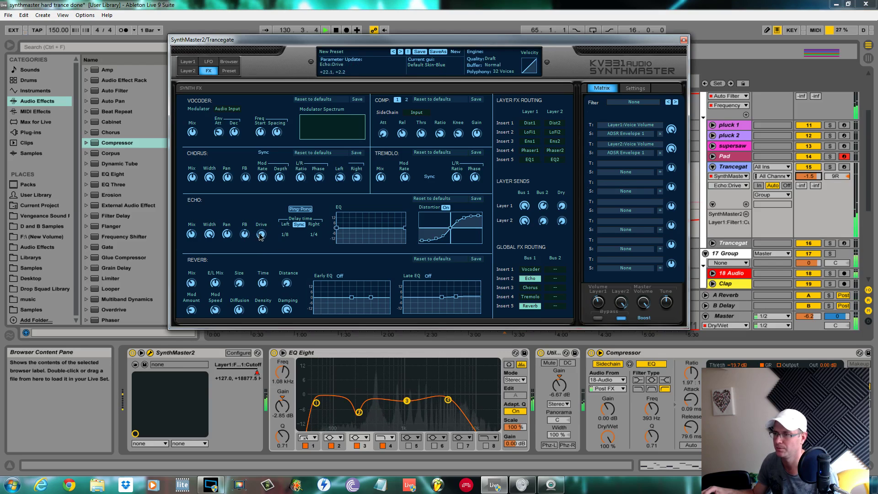
On Layer 1, audition the gate while setting arpeggiator duration to about +58.3, and enable Free on oscillator 2
{"action": "left_click", "coordinate": [192, 63]}
{"action": "left_click_drag", "start_coordinate": [211, 186], "coordinate": [214, 189]}
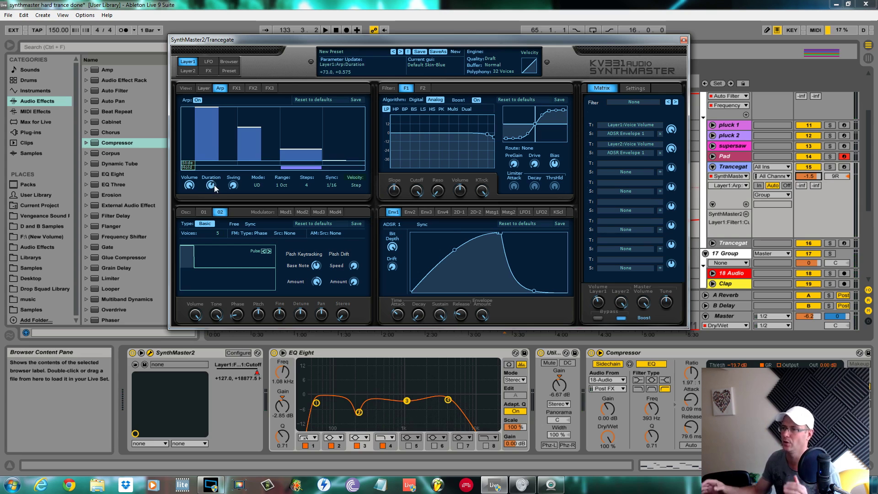
{"action": "mouse_move", "coordinate": [212, 189]}
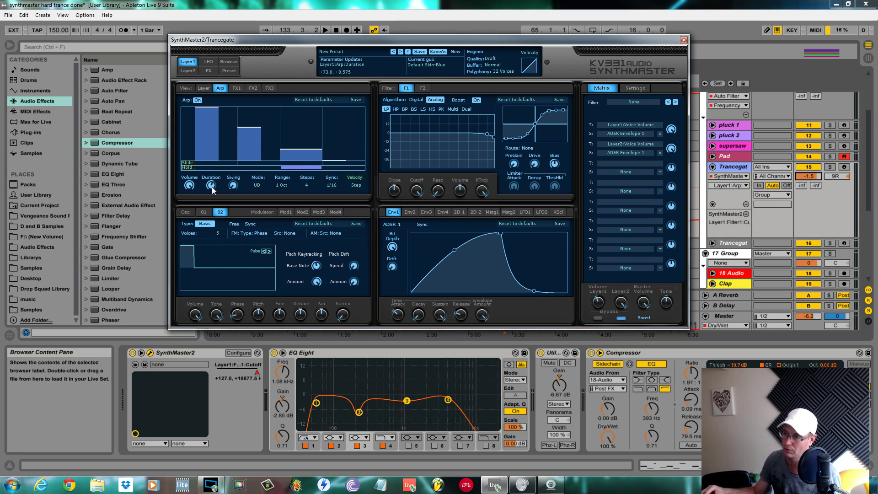
{"action": "key", "text": "space"}
{"action": "mouse_move", "coordinate": [213, 189]}
{"action": "left_mouse_down"}
{"action": "mouse_move", "coordinate": [205, 130]}
{"action": "mouse_move", "coordinate": [212, 215]}
{"action": "mouse_move", "coordinate": [212, 199]}
{"action": "left_mouse_up"}
{"action": "key", "text": "space"}
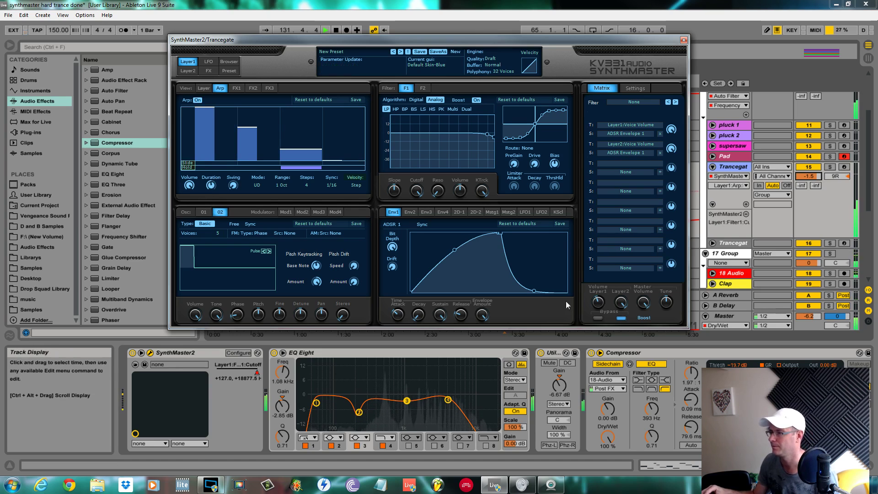
{"action": "left_click", "coordinate": [239, 225]}
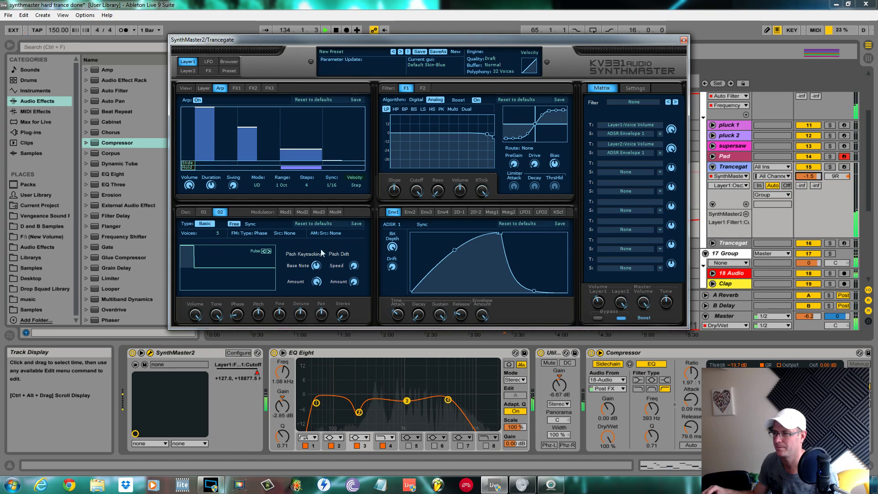
Turn oscillator 2's free running off, audition with arpeggiator duration near +60.5, and show the FX page
{"action": "left_click", "coordinate": [236, 224]}
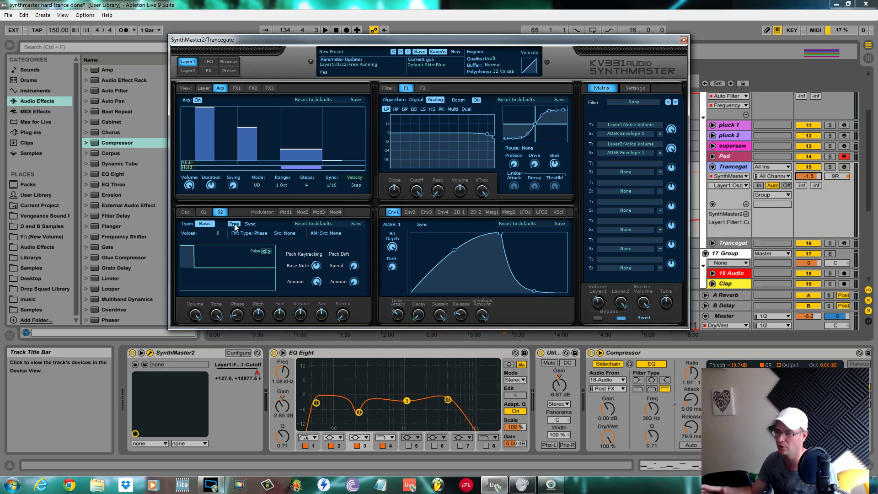
{"action": "key", "text": "space"}
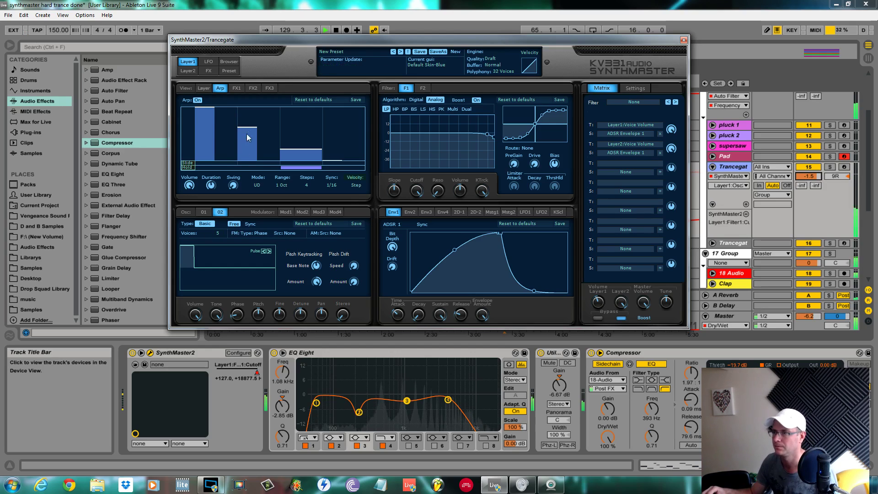
{"action": "left_click", "coordinate": [210, 186]}
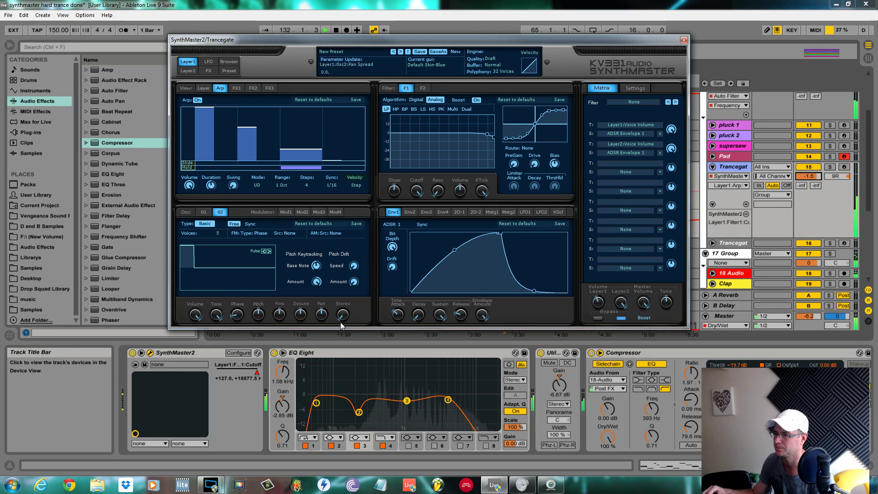
{"action": "left_click", "coordinate": [209, 71]}
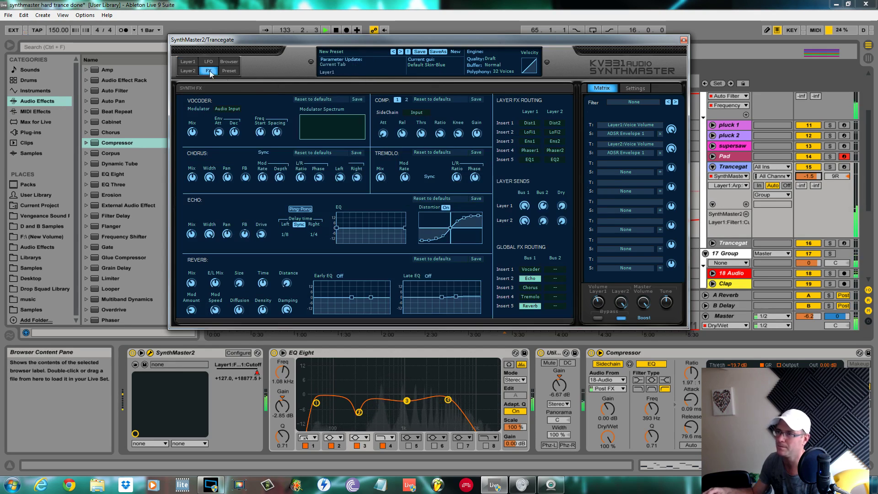
Select the Reverb Mix knob so Live displays Reverb:Effect Amount for the track
{"action": "left_click", "coordinate": [193, 285]}
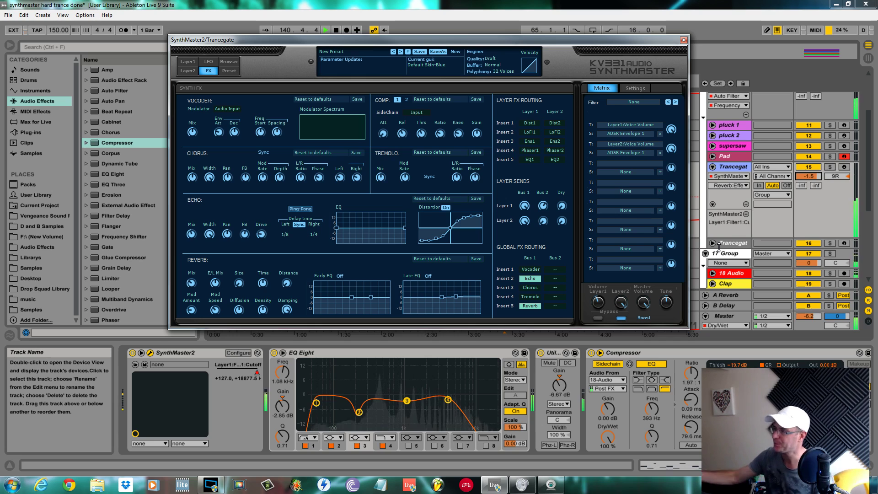
Close the SynthMaster window, set the insert mark at bar 129, stop playback, and briefly toggle the plugin window
{"action": "left_click", "coordinate": [684, 40]}
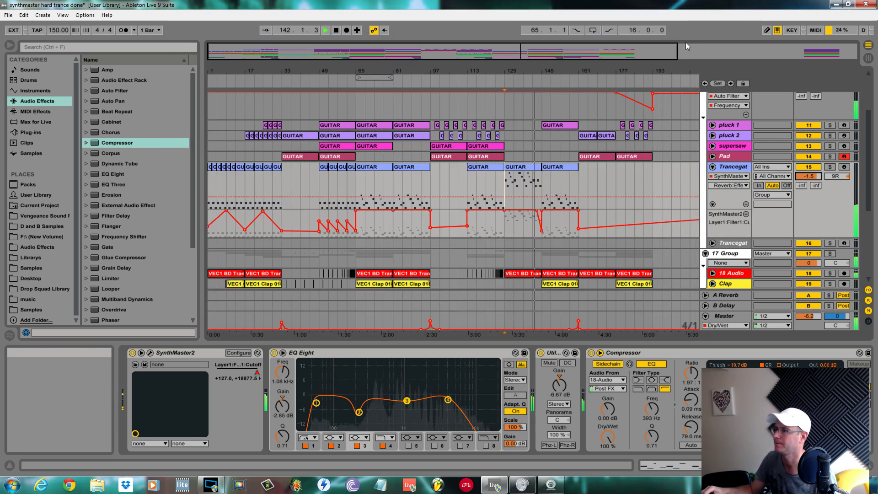
{"action": "left_click", "coordinate": [500, 229]}
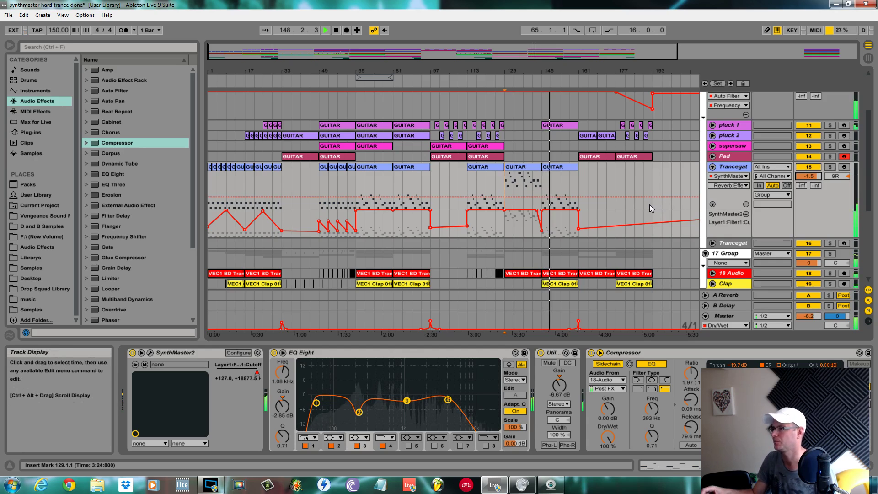
{"action": "key", "text": "space"}
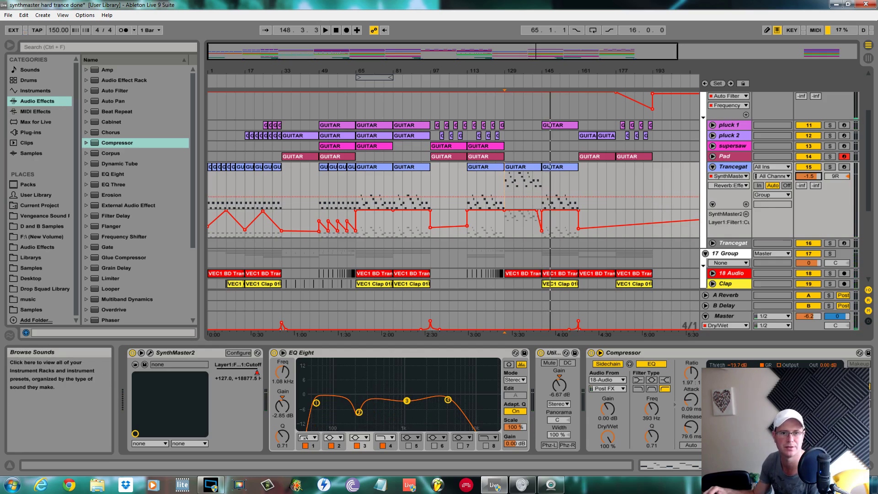
{"action": "key", "text": "ctrl+alt+p"}
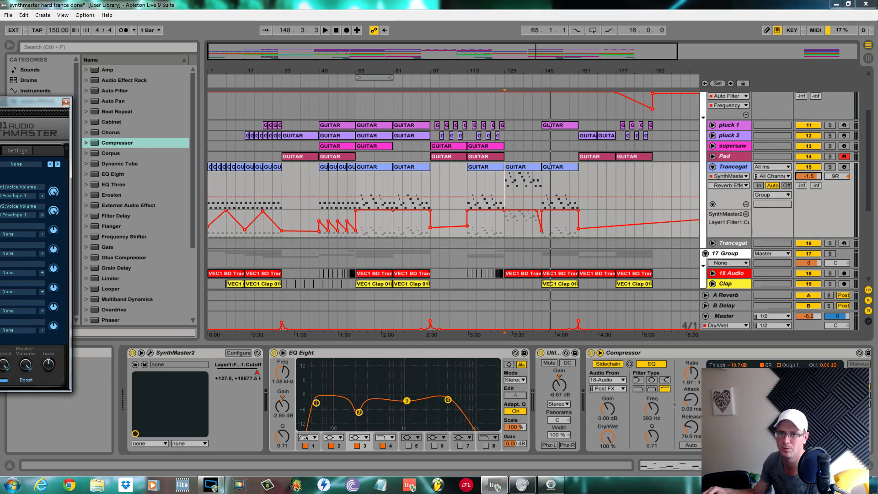
{"action": "key", "text": "ctrl+alt+p"}
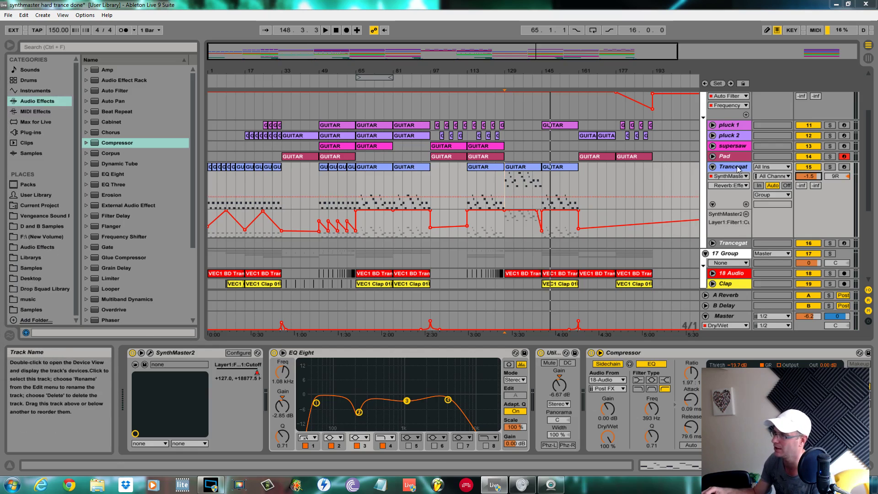
Reopen the Trancegate synth, solo its track, and load Fr4 - Doepfer Modular 5 into oscillator 1
{"action": "key", "text": "ctrl+alt+p"}
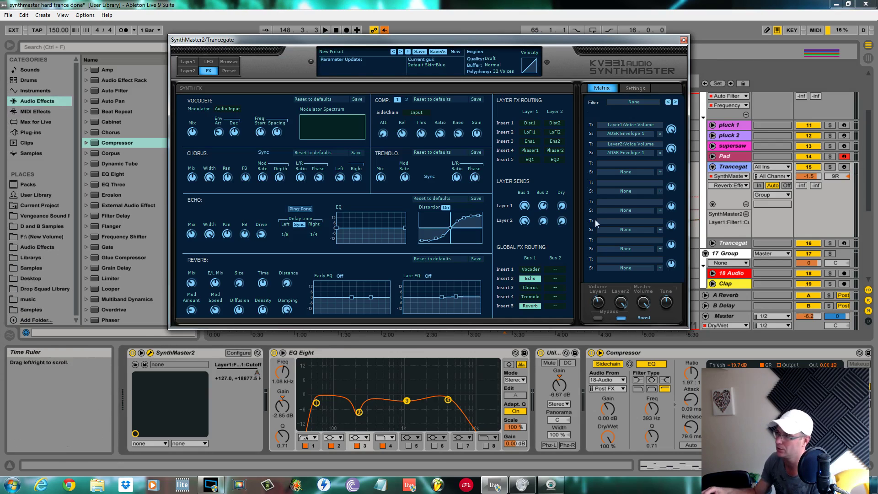
{"action": "left_click", "coordinate": [830, 167]}
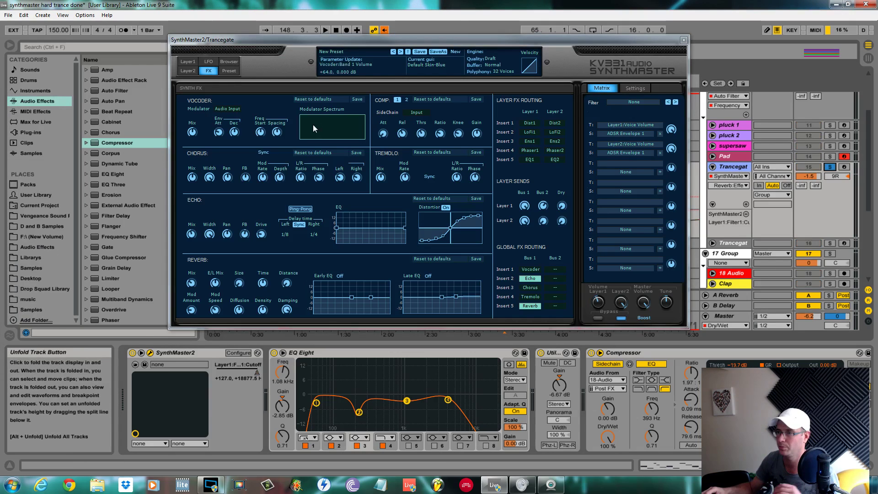
{"action": "left_click", "coordinate": [194, 62]}
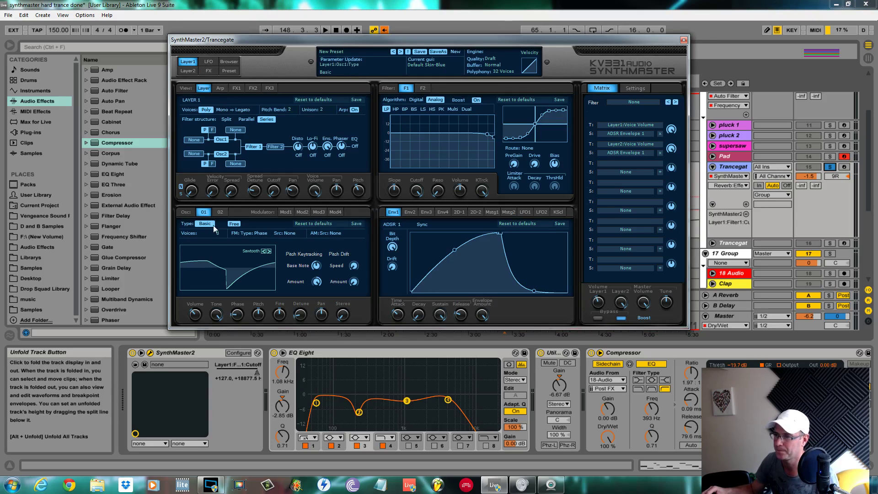
{"action": "left_click", "coordinate": [235, 256]}
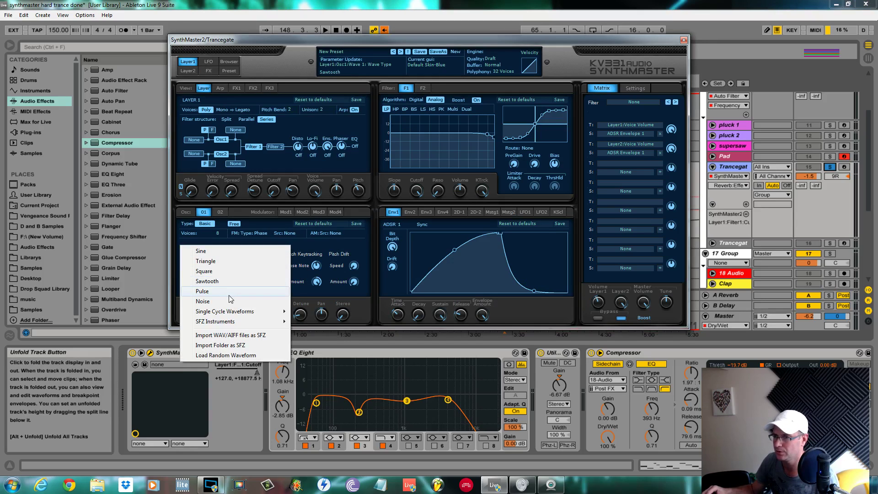
{"action": "mouse_move", "coordinate": [228, 313]}
{"action": "mouse_move", "coordinate": [330, 317]}
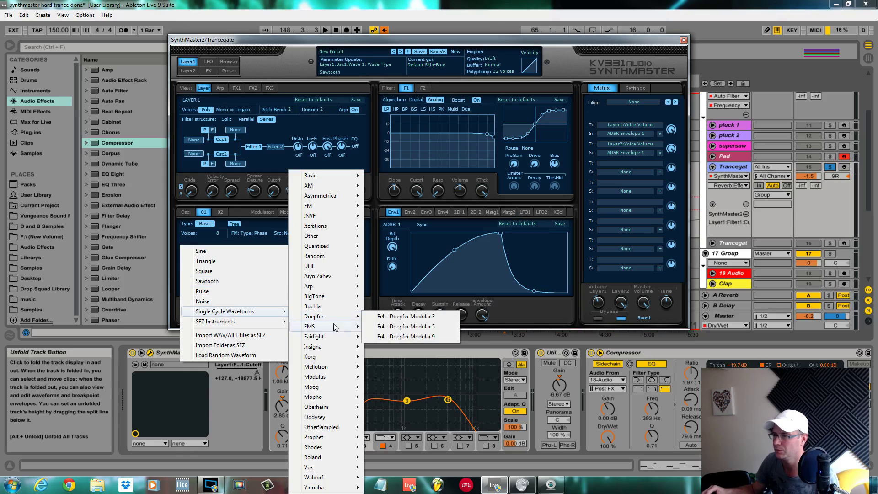
{"action": "left_click", "coordinate": [396, 328]}
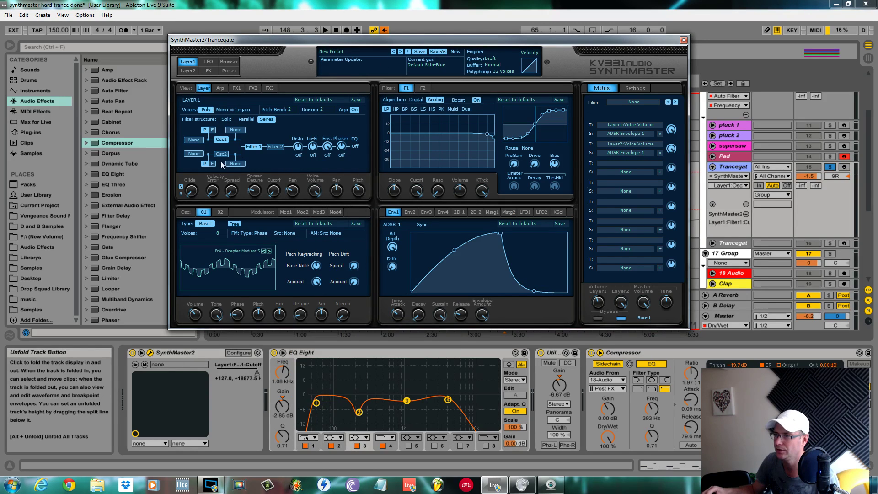
Load the 80sC_Tamb_MK sample into oscillator 2
{"action": "left_click", "coordinate": [220, 212]}
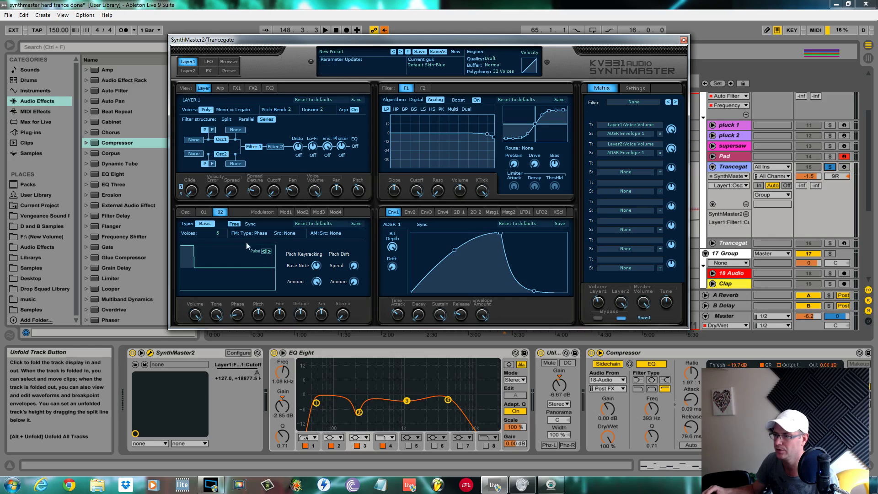
{"action": "left_click", "coordinate": [257, 248]}
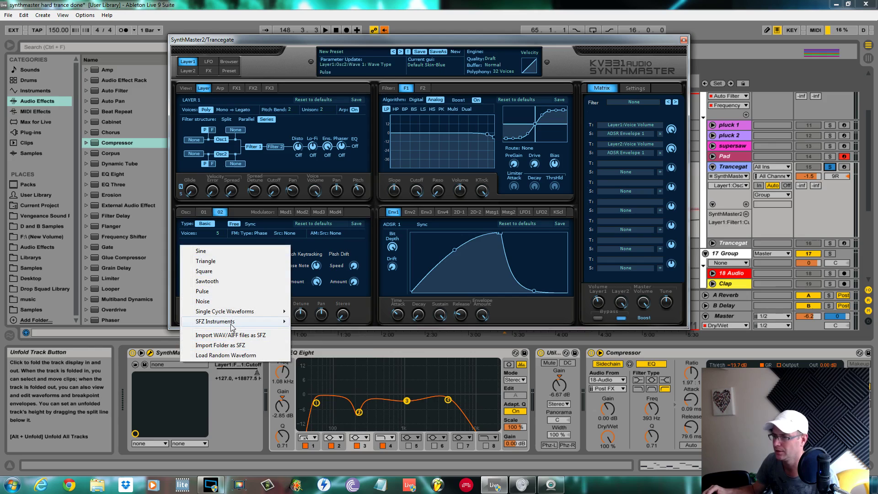
{"action": "mouse_move", "coordinate": [279, 323]}
{"action": "mouse_move", "coordinate": [319, 346]}
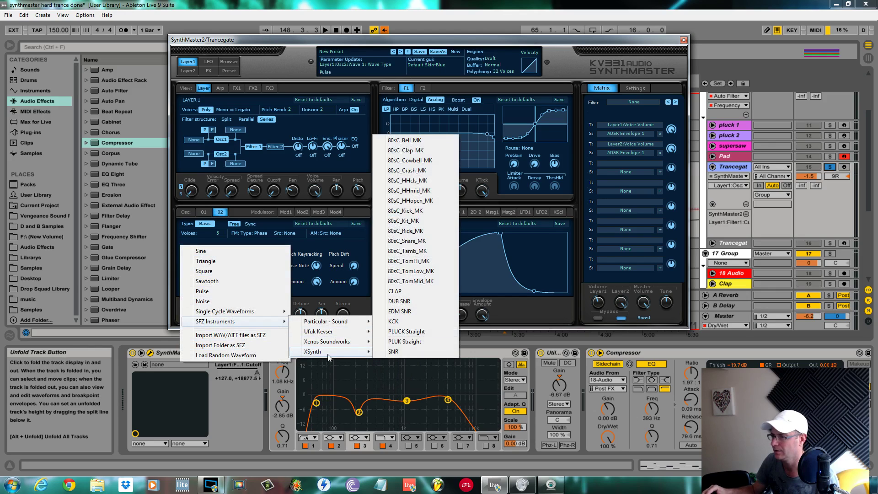
{"action": "left_click", "coordinate": [421, 255]}
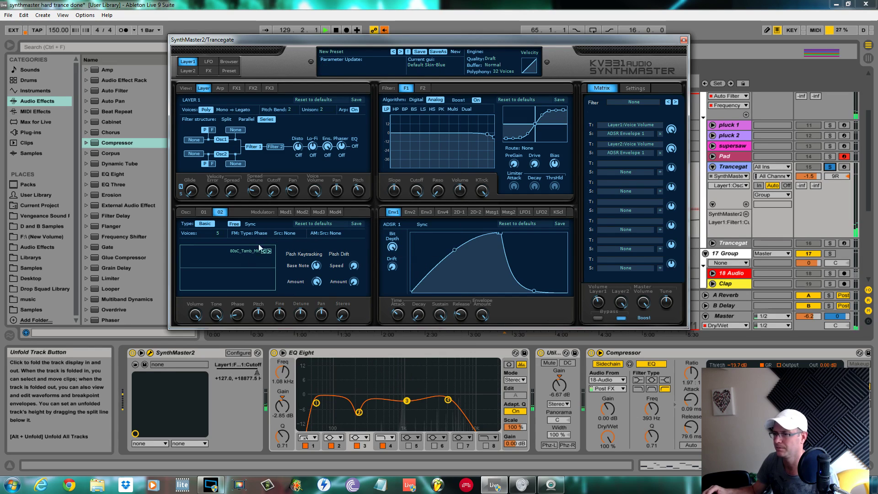
Compare the two oscillators and set oscillator 2 to a sawtooth wave
{"action": "mouse_move", "coordinate": [238, 316]}
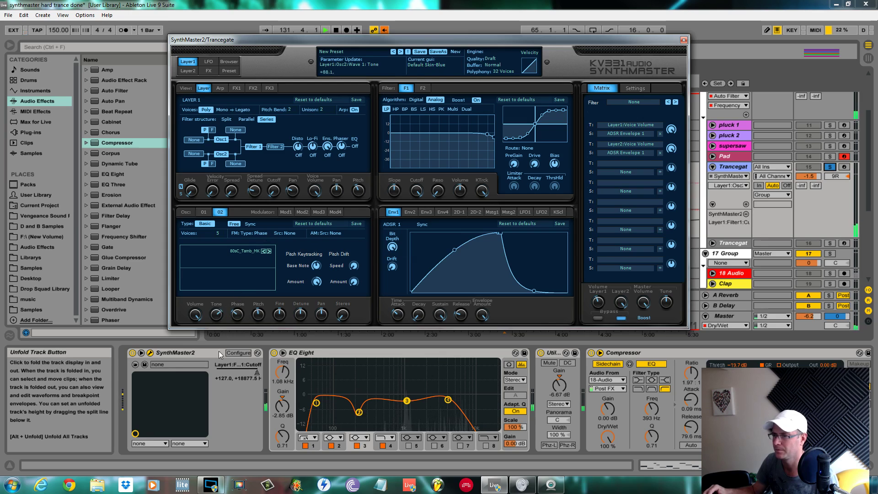
{"action": "left_click", "coordinate": [203, 212]}
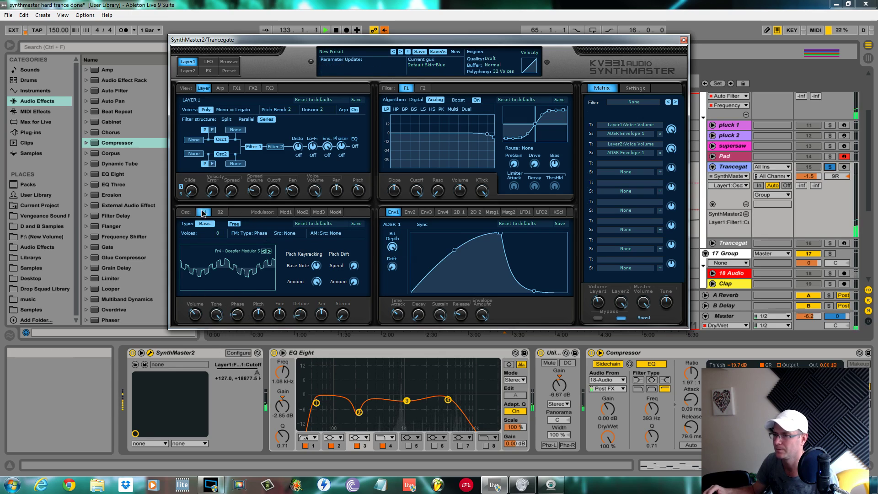
{"action": "mouse_move", "coordinate": [184, 314]}
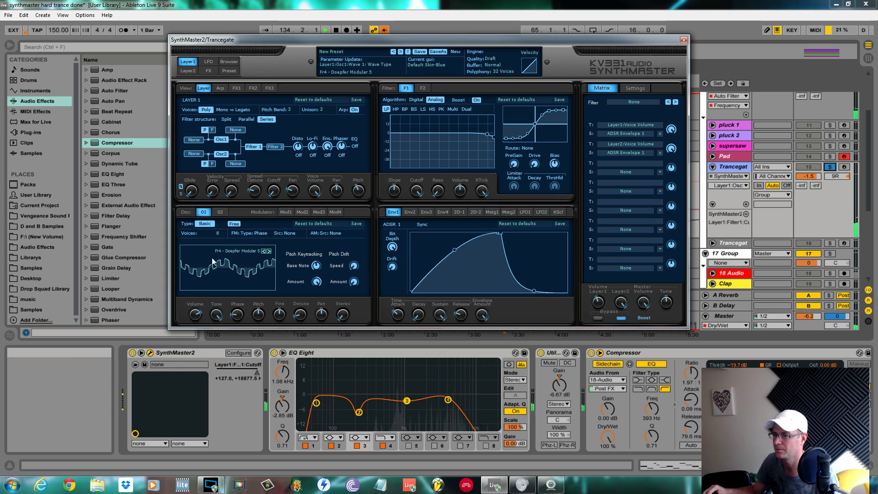
{"action": "left_click", "coordinate": [221, 212]}
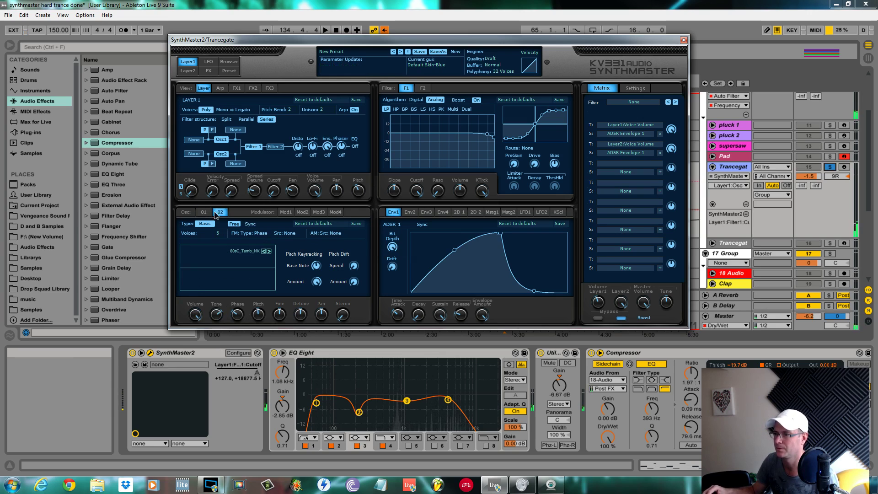
{"action": "left_click", "coordinate": [252, 246]}
{"action": "left_click", "coordinate": [208, 281]}
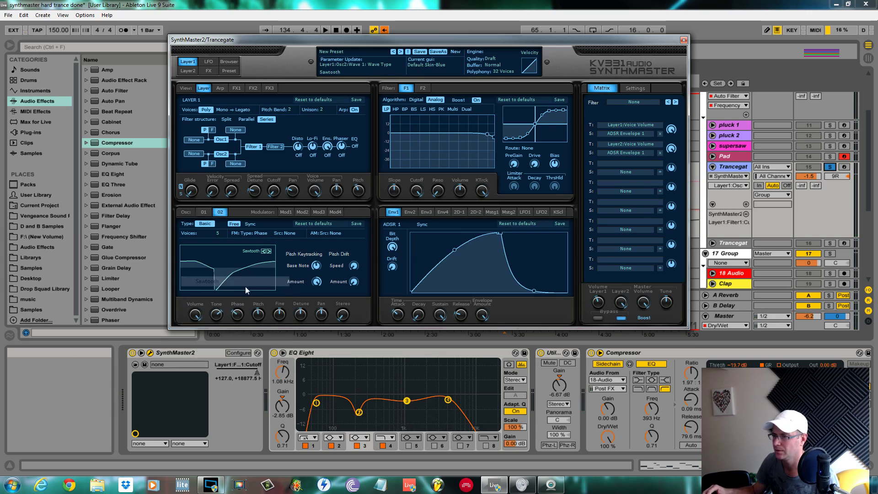
Load a Buchla single-cycle wave into oscillator 2
{"action": "left_click", "coordinate": [243, 258]}
{"action": "mouse_move", "coordinate": [228, 311]}
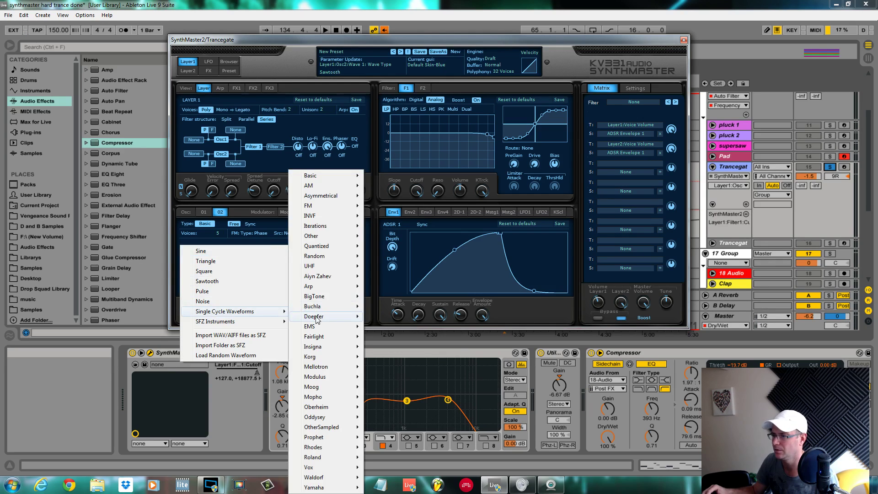
{"action": "mouse_move", "coordinate": [320, 306]}
{"action": "left_click", "coordinate": [403, 326]}
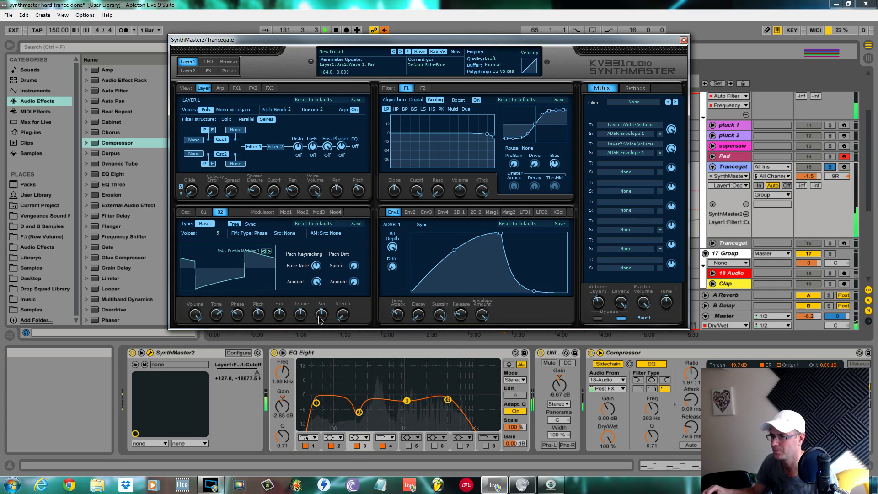
Raise oscillator 2's tone, shift its phase, tune it up an octave and two semitones, and stop playback
{"action": "left_click_drag", "start_coordinate": [216, 314], "coordinate": [225, 367]}
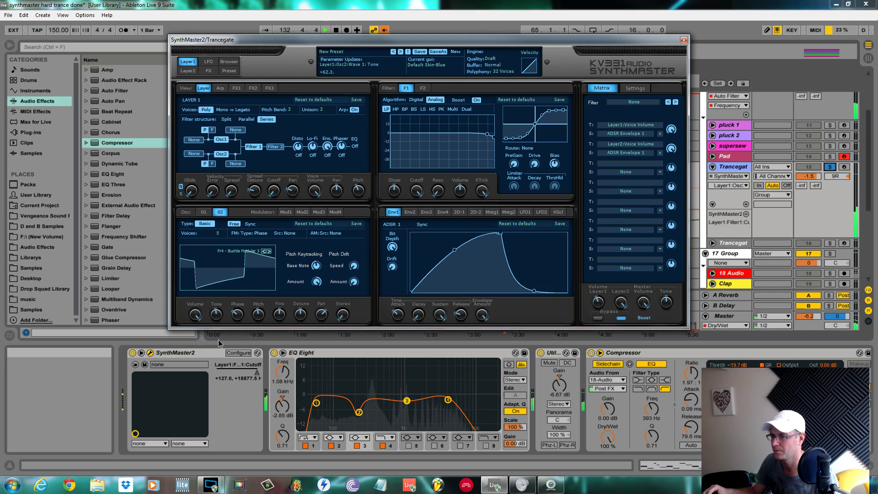
{"action": "left_click_drag", "start_coordinate": [238, 315], "coordinate": [247, 276]}
{"action": "left_click_drag", "start_coordinate": [259, 315], "coordinate": [264, 303]}
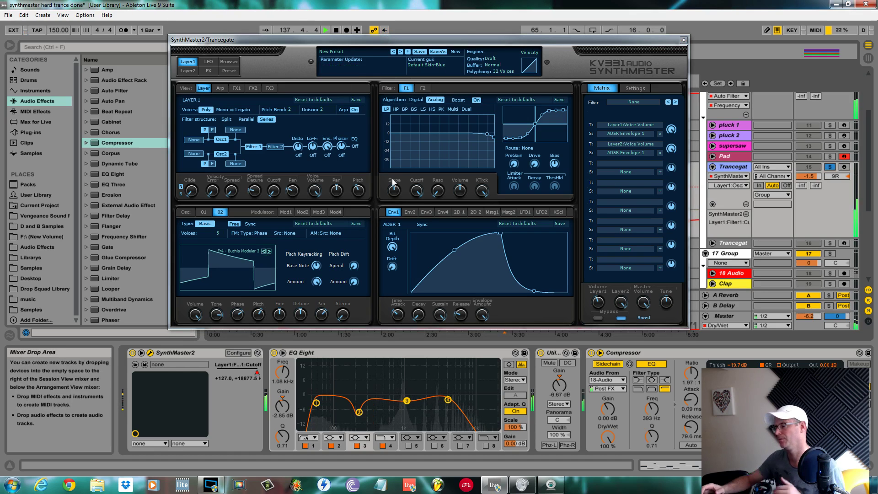
{"action": "key", "text": "space"}
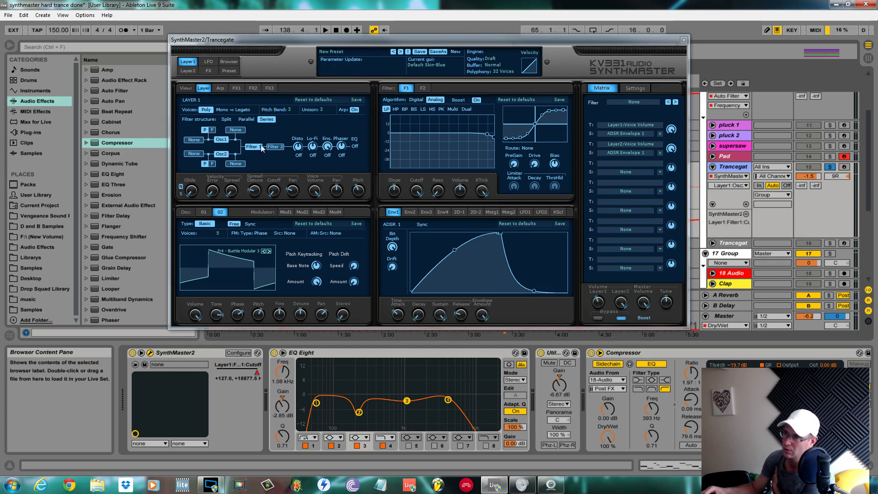
In the arpeggiator step editor, set Sync to 1/32 and reshape the step 2 and 3 volumes
{"action": "left_click", "coordinate": [221, 89]}
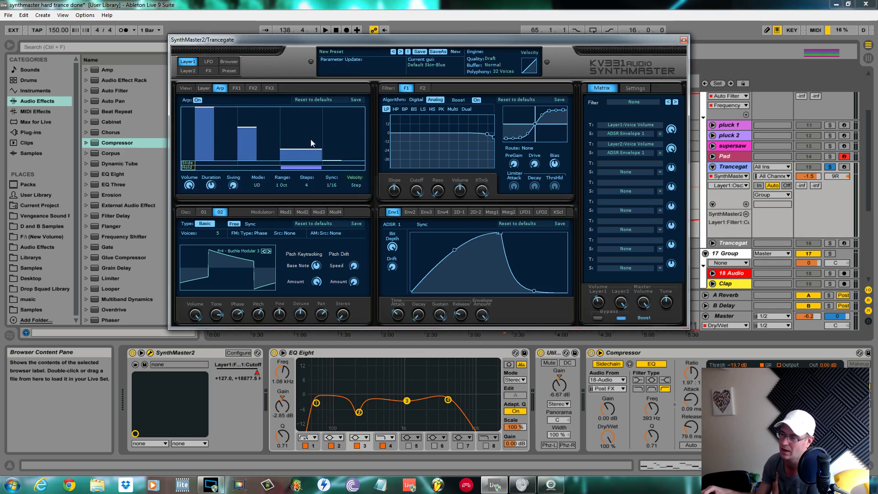
{"action": "left_click", "coordinate": [331, 185]}
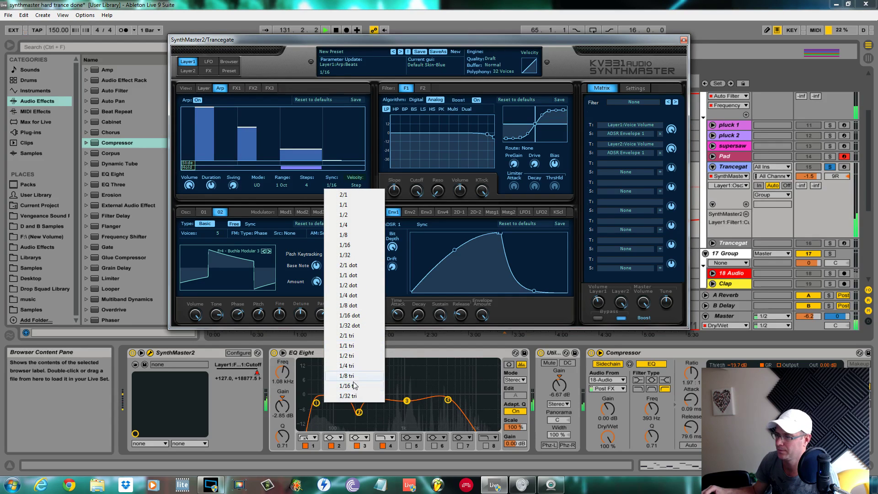
{"action": "left_click", "coordinate": [354, 256]}
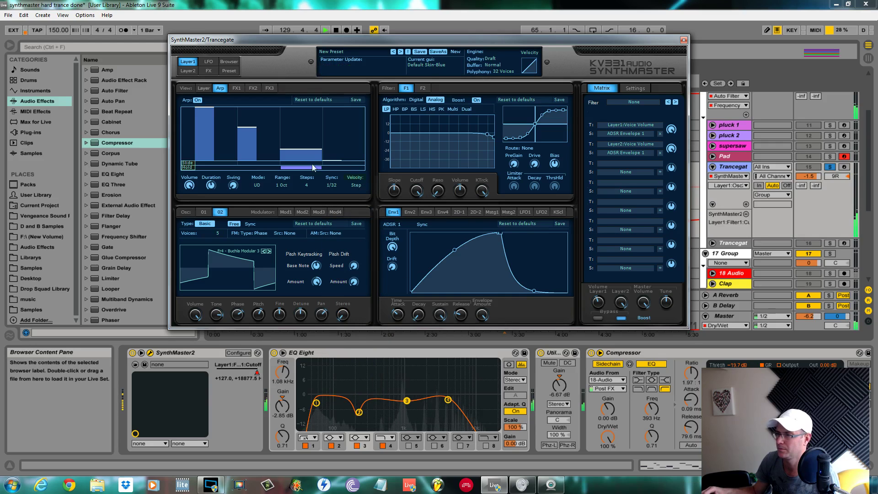
{"action": "left_click_drag", "start_coordinate": [314, 168], "coordinate": [296, 170]}
{"action": "mouse_move", "coordinate": [252, 137]}
{"action": "left_mouse_down"}
{"action": "mouse_move", "coordinate": [306, 167]}
{"action": "mouse_move", "coordinate": [305, 130]}
{"action": "mouse_move", "coordinate": [306, 141]}
{"action": "left_mouse_up"}
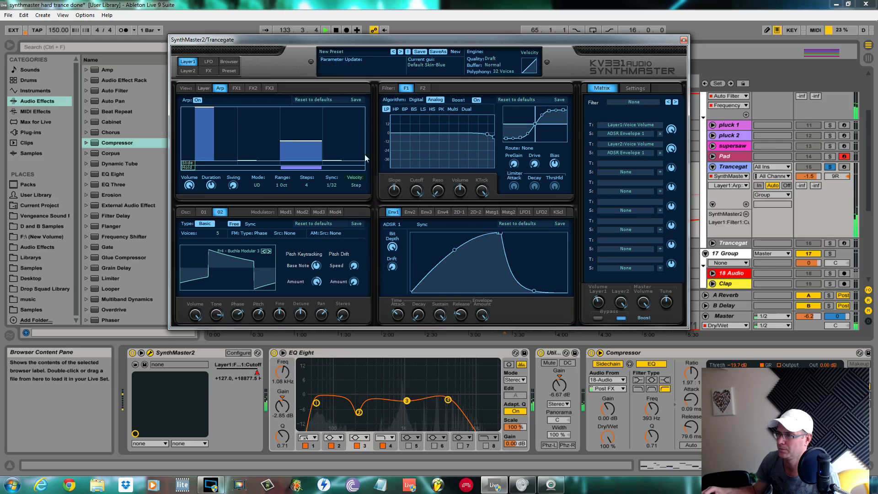
Keep Hold on step 3, enable Slide on step 1, set Sync to 1/8 and raise step 2's volume
{"action": "left_click", "coordinate": [319, 167]}
{"action": "left_click", "coordinate": [315, 166]}
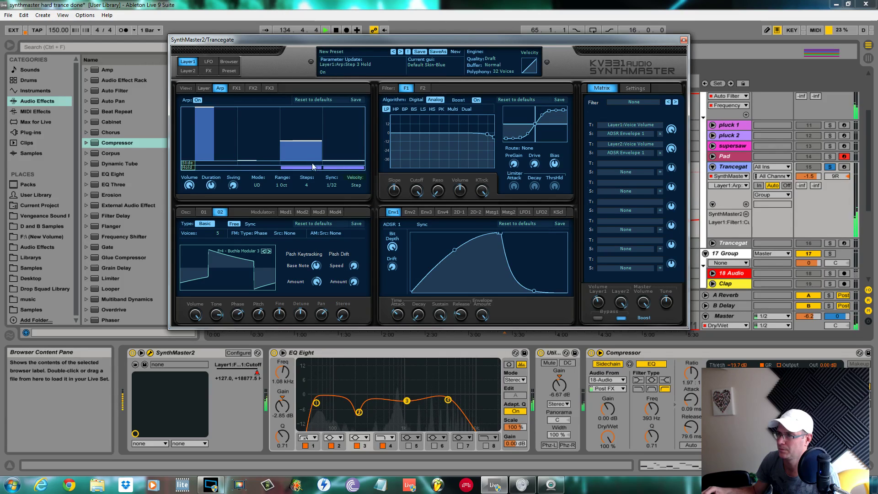
{"action": "left_click", "coordinate": [213, 163]}
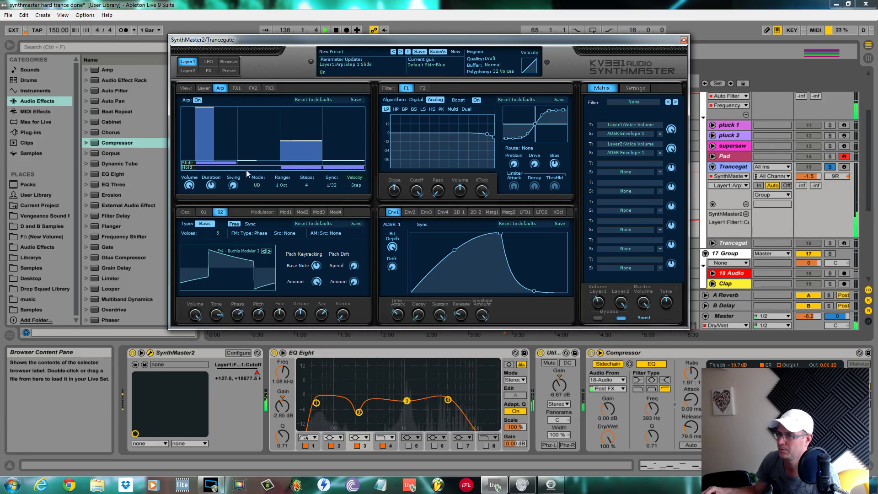
{"action": "left_click", "coordinate": [331, 185]}
{"action": "left_click", "coordinate": [343, 235]}
{"action": "left_click_drag", "start_coordinate": [249, 161], "coordinate": [255, 124]}
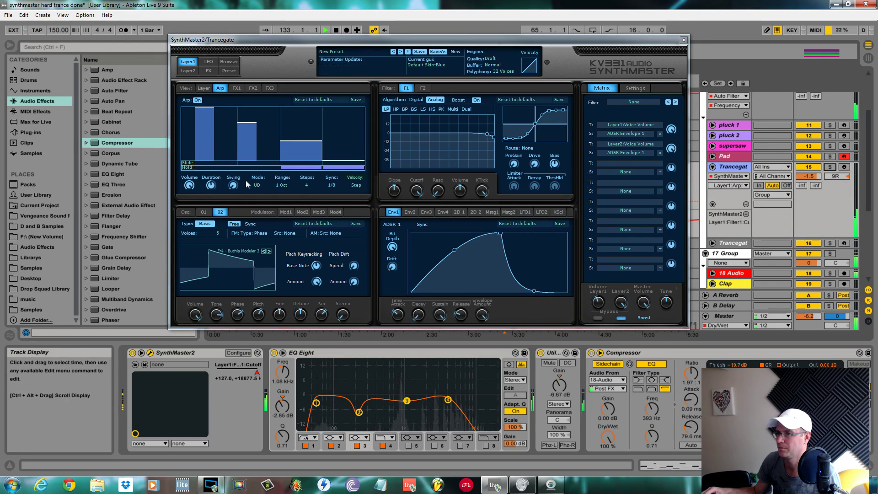
In the Layer settings, make oscillator 1 a Sawtooth wave
{"action": "left_click", "coordinate": [203, 88]}
{"action": "left_click", "coordinate": [203, 213]}
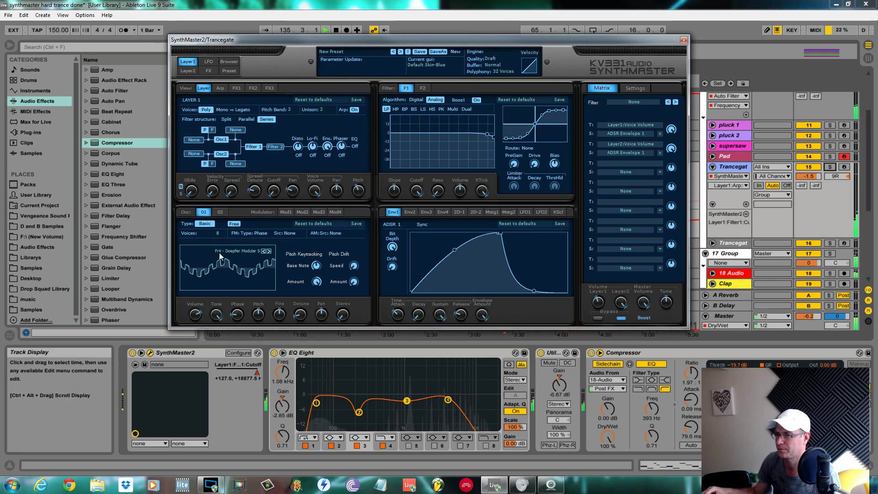
{"action": "left_click", "coordinate": [211, 284]}
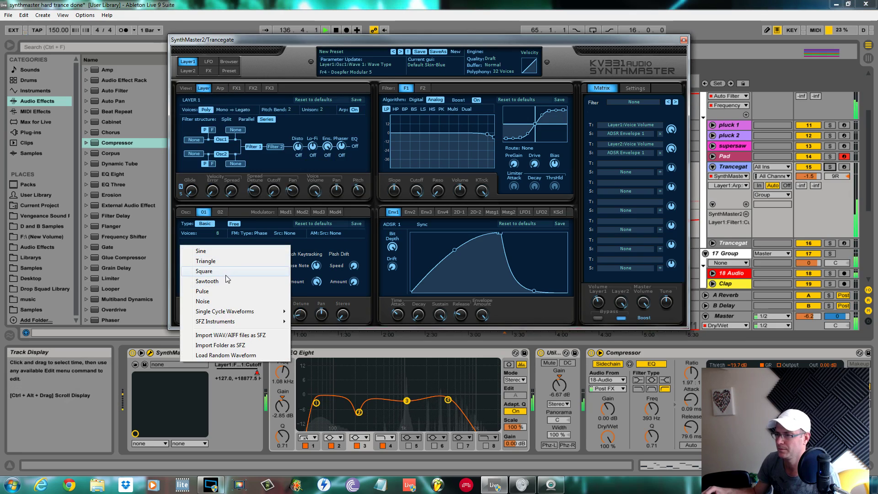
{"action": "left_click", "coordinate": [225, 282]}
Make oscillator 2 a Pulse wave with its phase shifted to about 104 degrees
{"action": "left_click", "coordinate": [220, 213]}
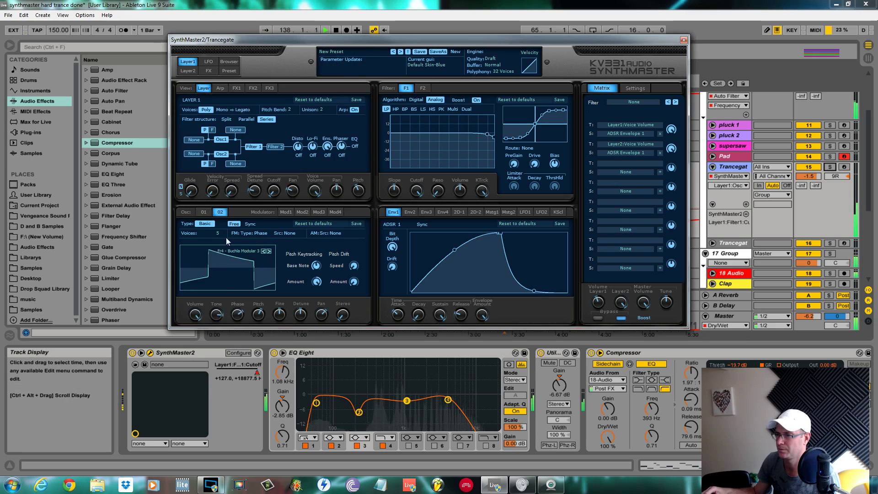
{"action": "left_click", "coordinate": [188, 246]}
{"action": "left_click", "coordinate": [214, 289]}
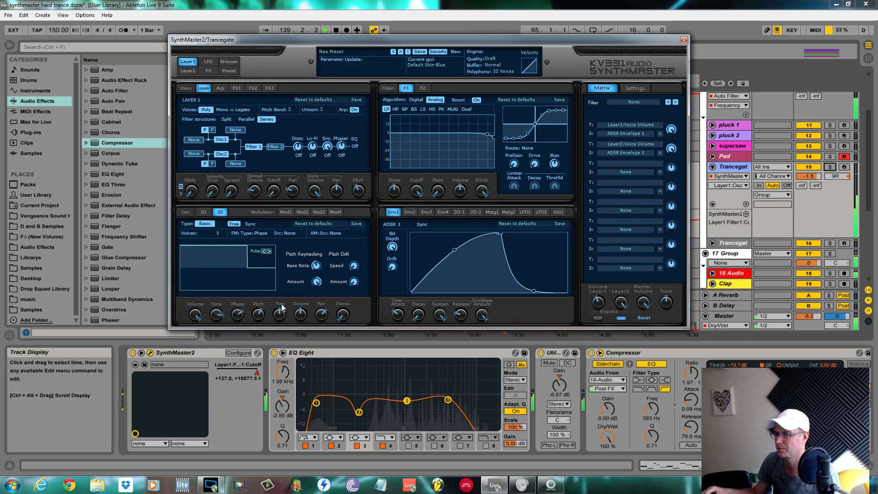
{"action": "left_click_drag", "start_coordinate": [238, 314], "coordinate": [254, 379]}
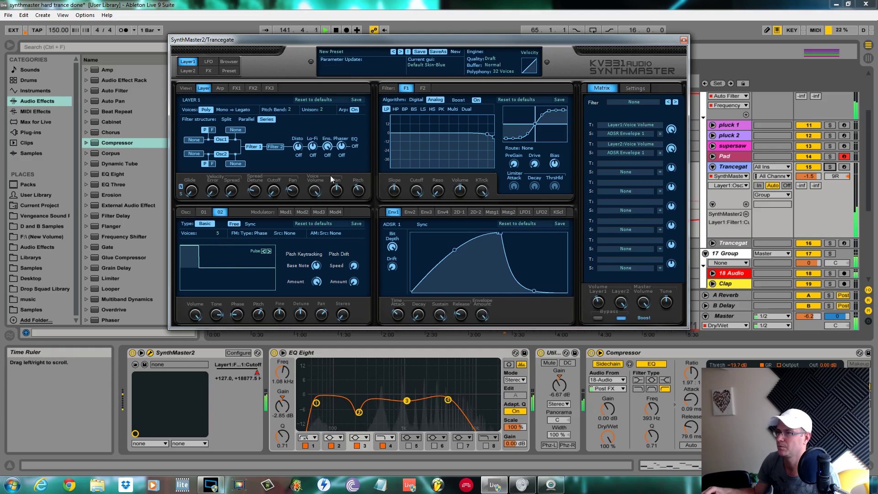
Set the arpeggiator sync rate back to 1/16
{"action": "left_click", "coordinate": [224, 88]}
{"action": "left_click", "coordinate": [331, 185]}
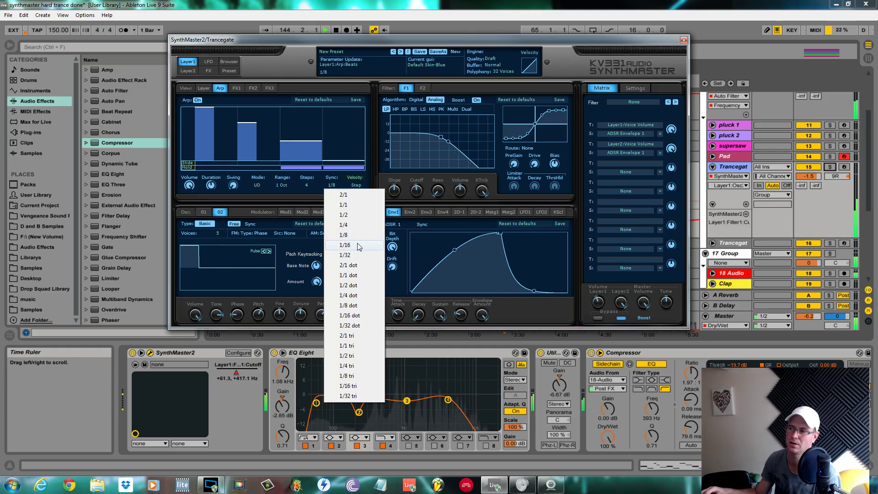
{"action": "left_click", "coordinate": [358, 245]}
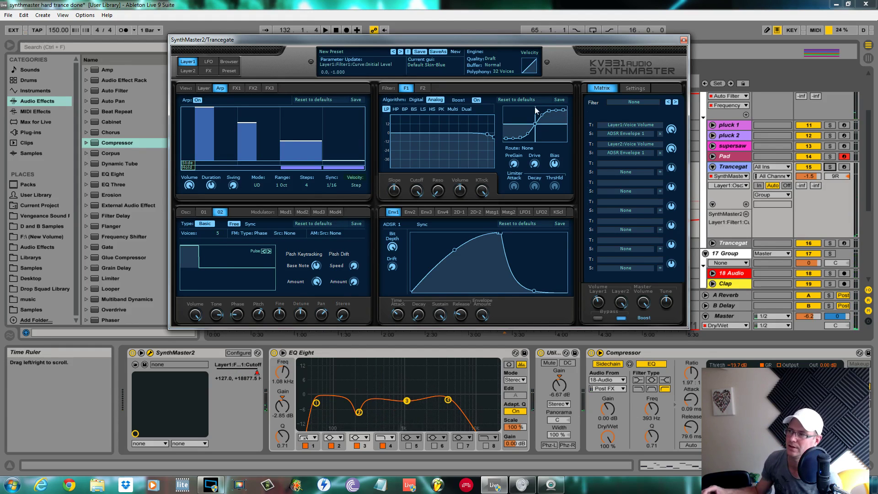
Close the Trancegate SynthMaster window
{"action": "left_click_drag", "start_coordinate": [466, 45], "coordinate": [440, 48]}
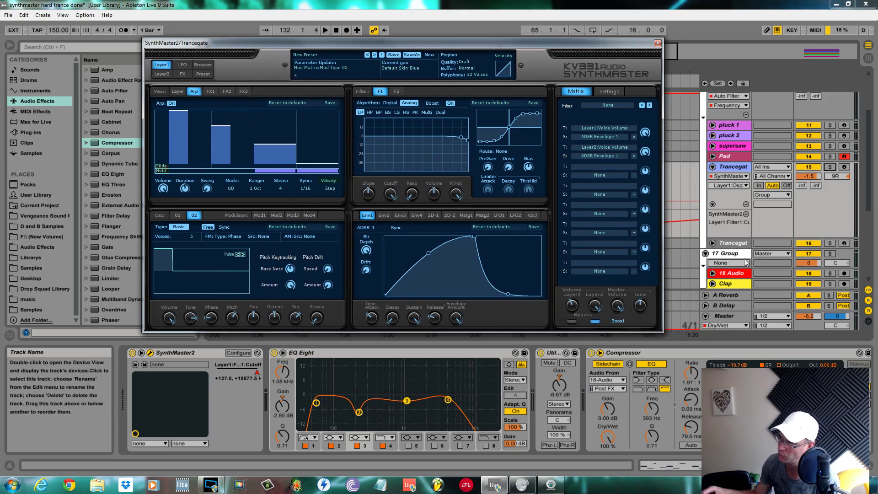
{"action": "scroll", "coordinate": [862, 227], "scroll_direction": "down", "scroll_amount": 10}
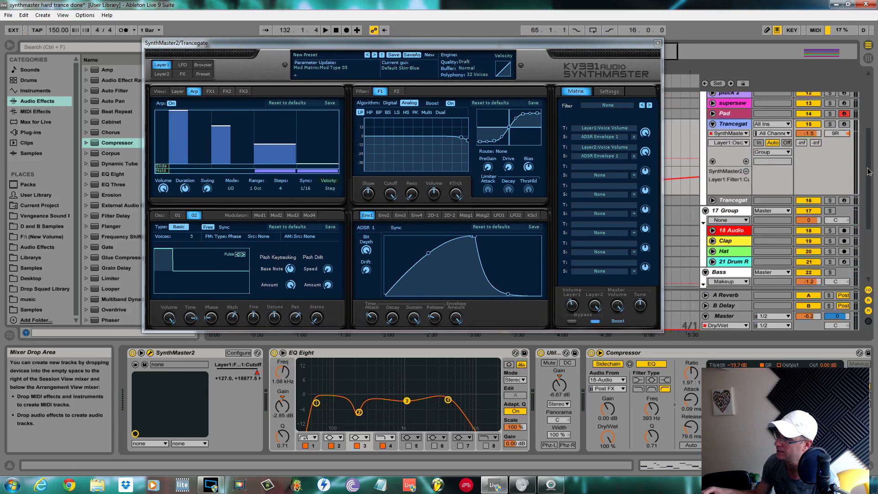
{"action": "scroll", "coordinate": [865, 182], "scroll_direction": "up", "scroll_amount": 5}
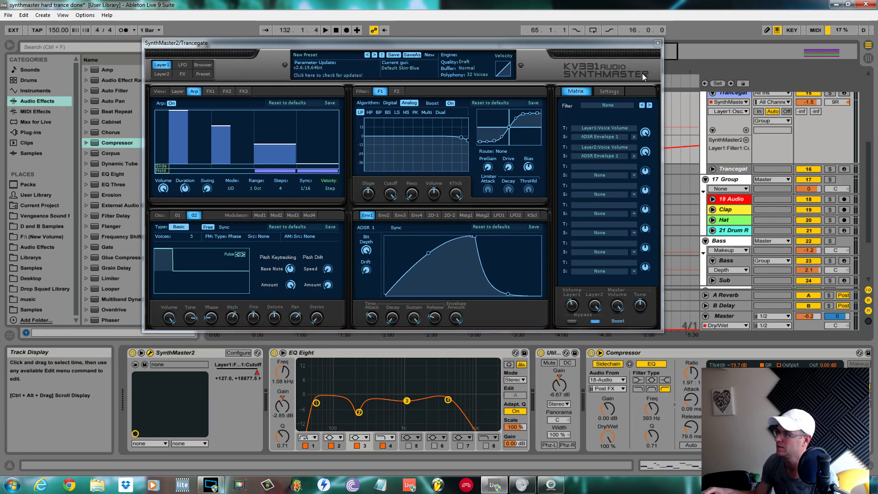
{"action": "left_click", "coordinate": [657, 44]}
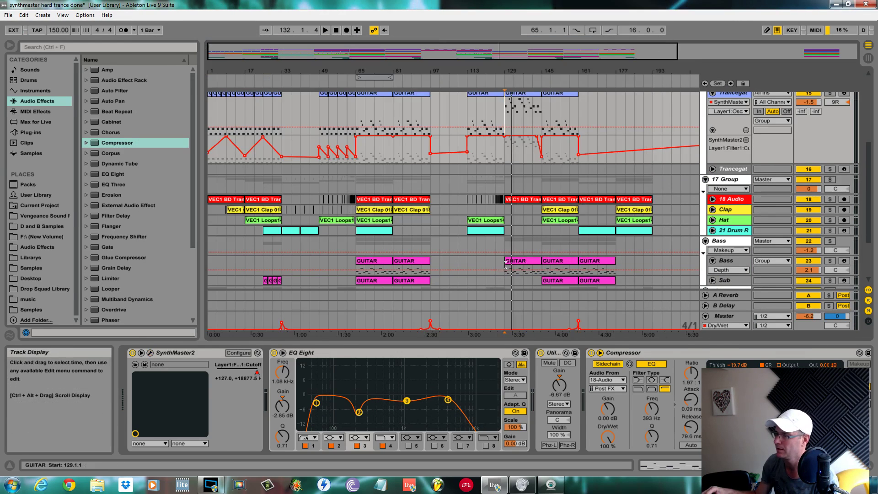
Solo the Bass track, play from bar 129, and open its SynthMaster window
{"action": "left_click", "coordinate": [745, 253]}
{"action": "left_click", "coordinate": [830, 261]}
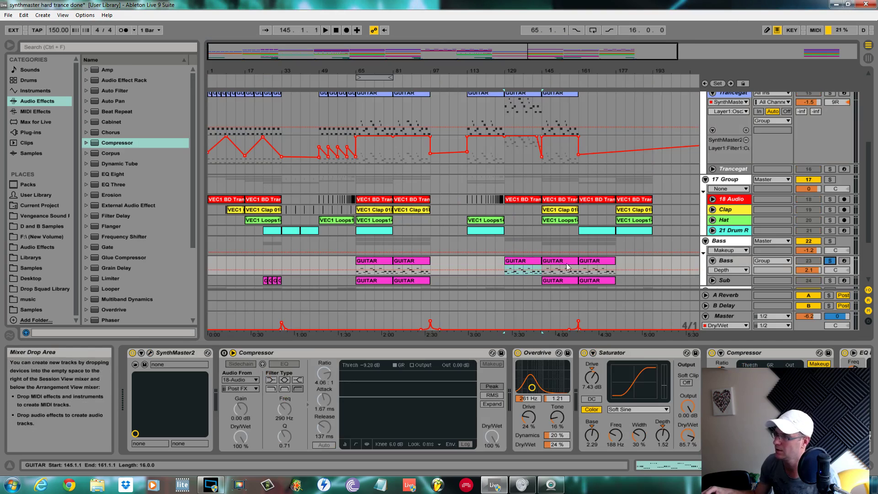
{"action": "left_click", "coordinate": [506, 270]}
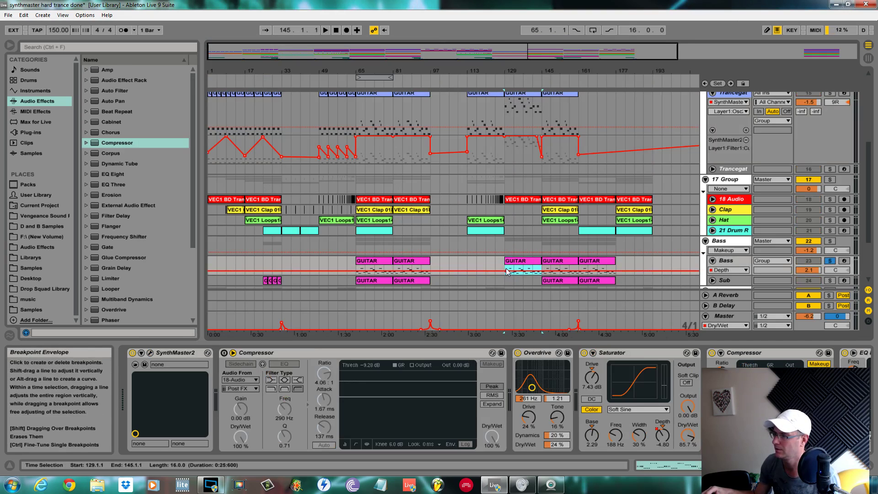
{"action": "key", "text": "space"}
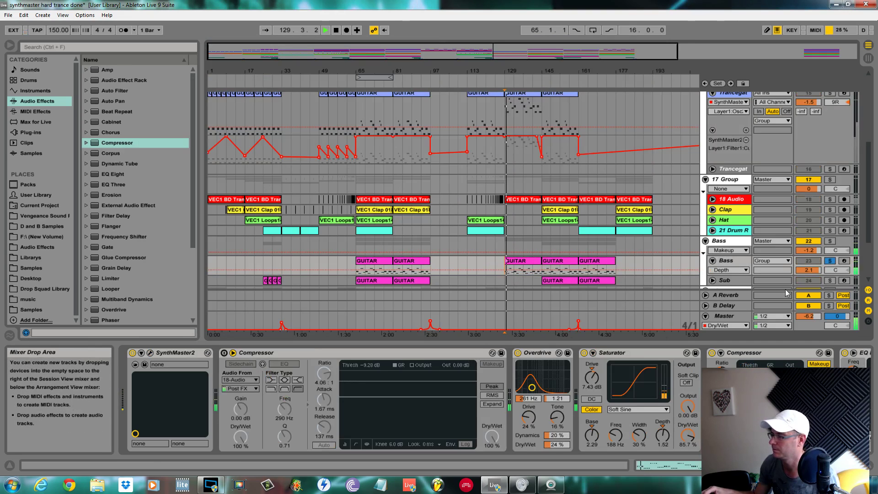
{"action": "left_click", "coordinate": [150, 353]}
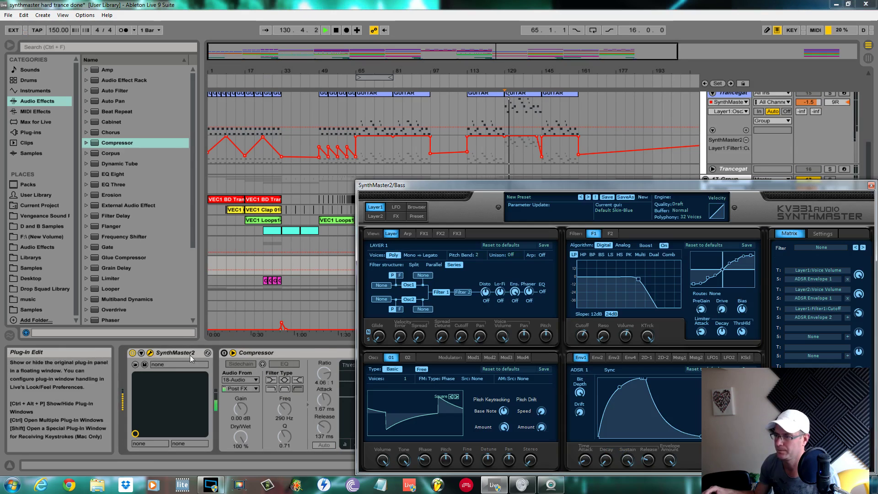
Inspect the Bass patch's oscillator 2 and oscillator 1 settings
{"action": "left_click_drag", "start_coordinate": [516, 185], "coordinate": [507, 126]}
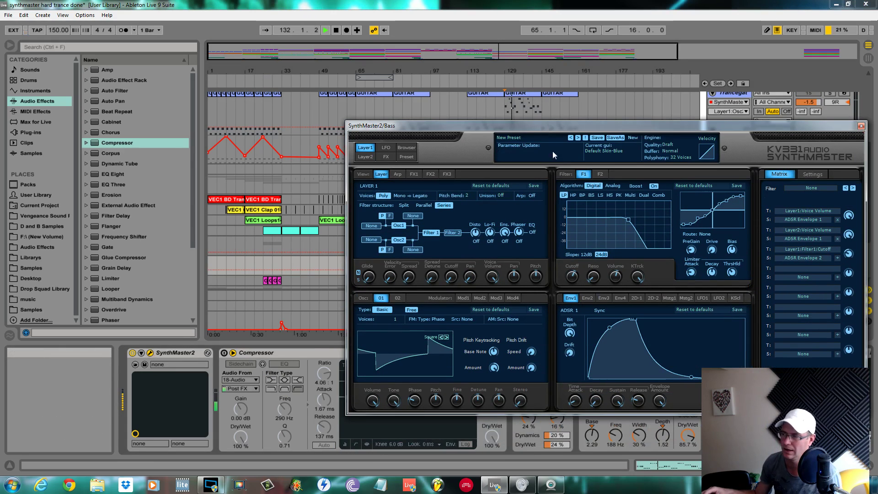
{"action": "left_click", "coordinate": [398, 298]}
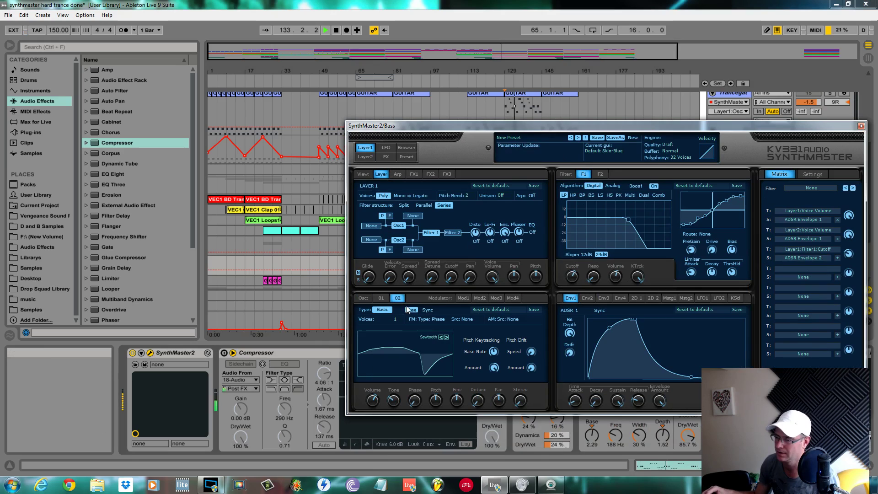
{"action": "left_click", "coordinate": [381, 298]}
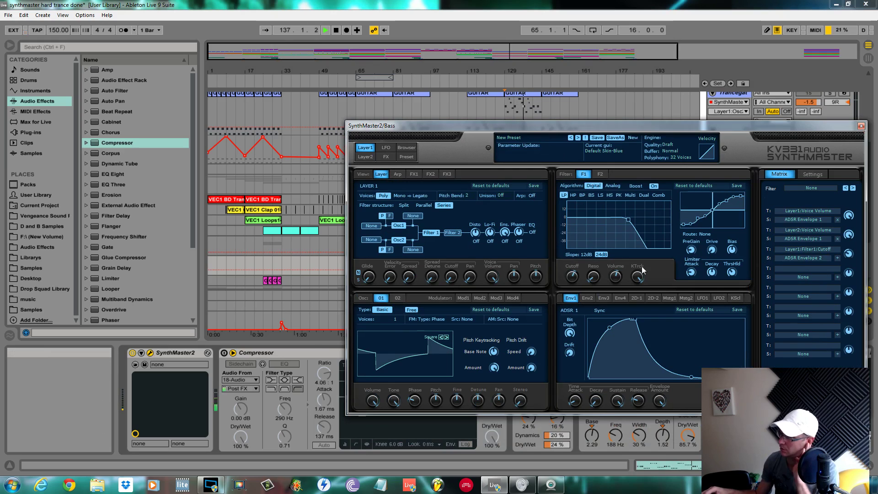
Check the Bass patch's effects, then close the synth window and stop playback
{"action": "left_click", "coordinate": [386, 157]}
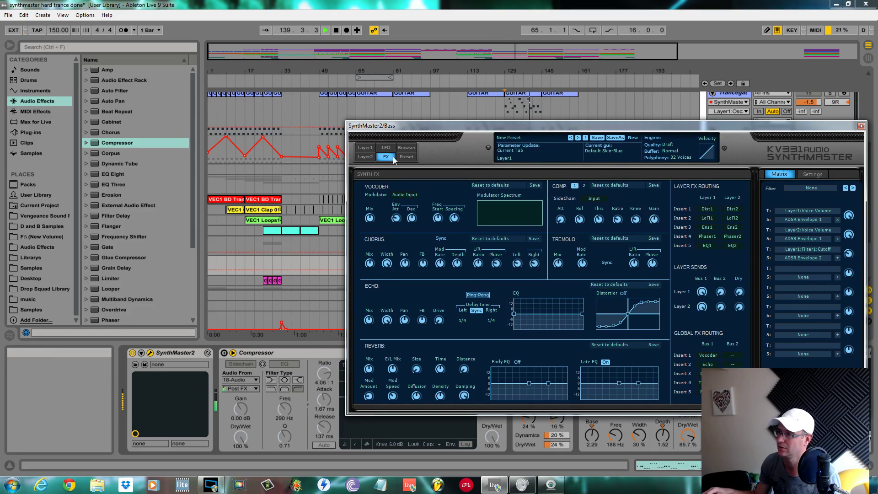
{"action": "left_click", "coordinate": [367, 148]}
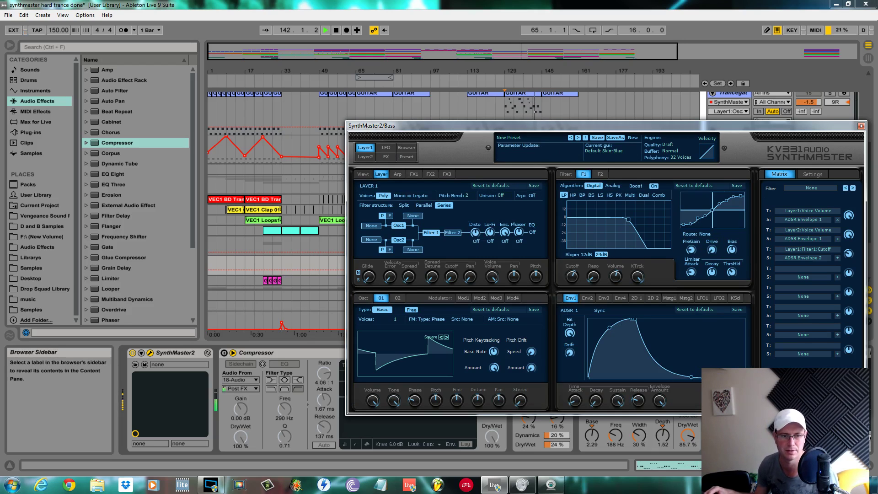
{"action": "left_click", "coordinate": [861, 126]}
{"action": "key", "text": "space"}
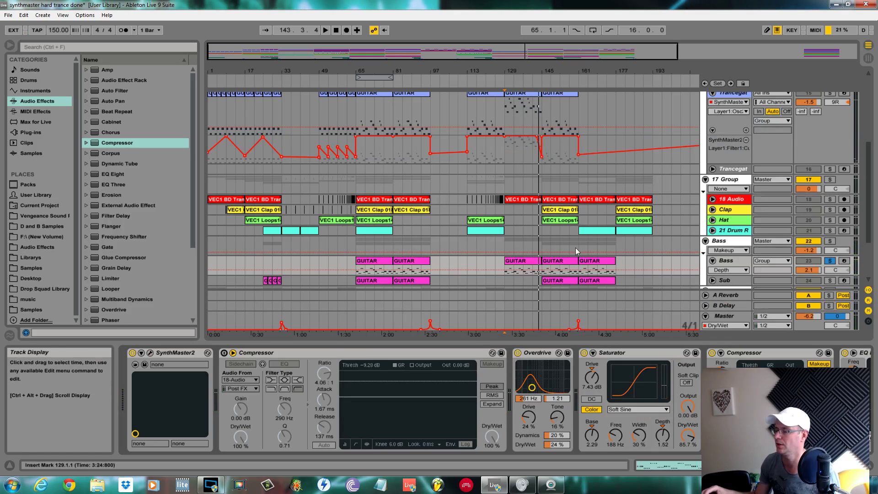